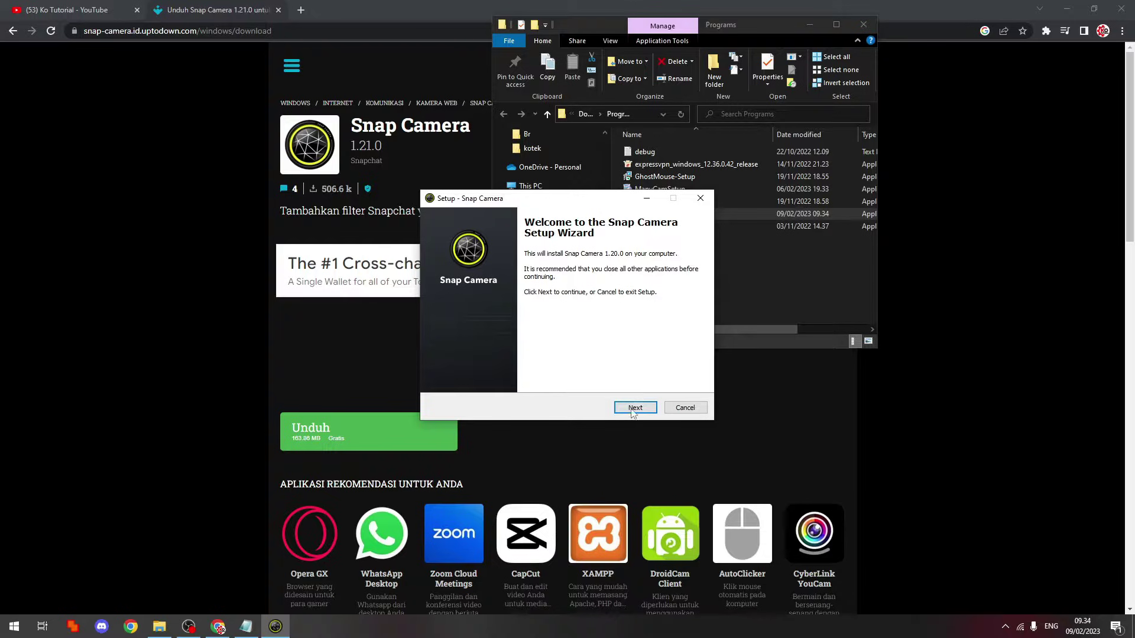
- Install Snap Camera with the default Start Menu folder and the option to create a desktop shortcut
left_click(629, 409)
left_click(631, 408)
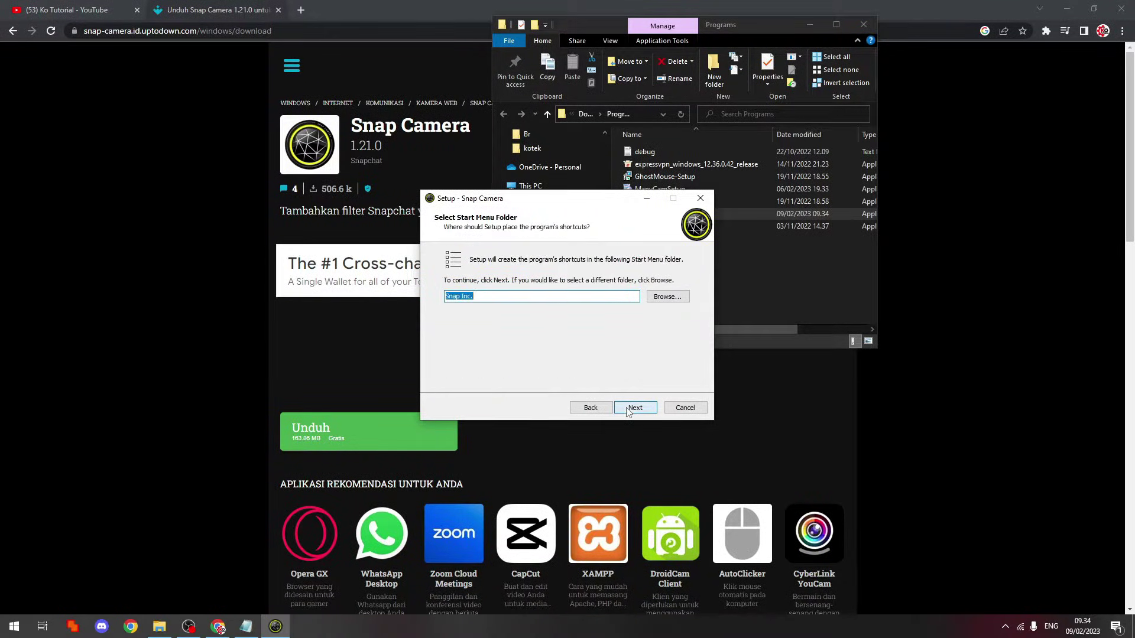
left_click(630, 408)
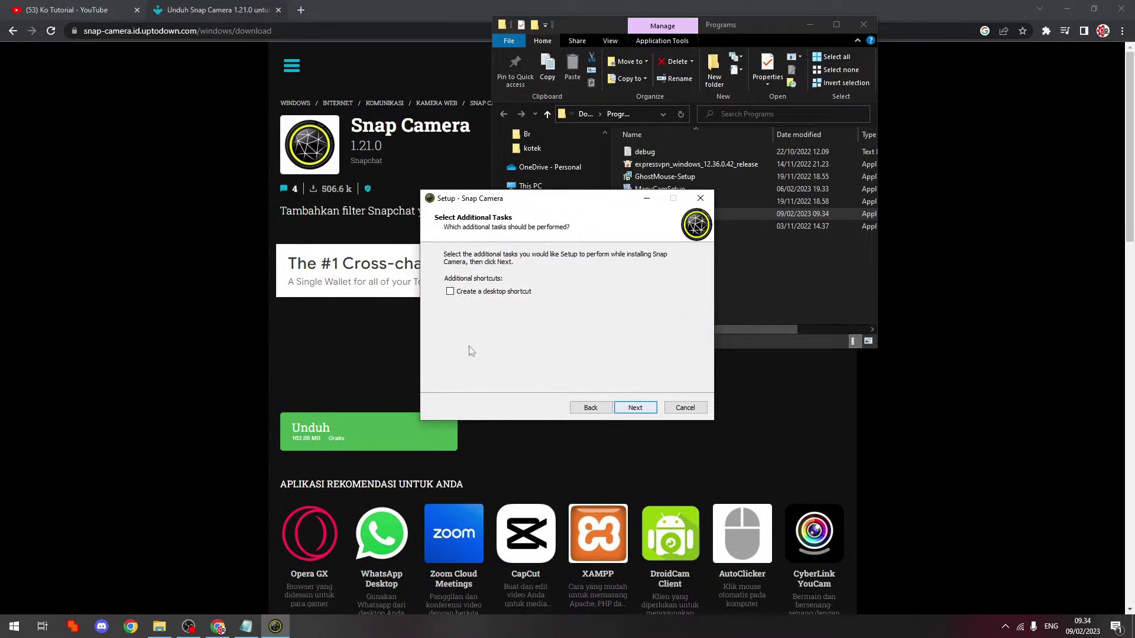
left_click(451, 292)
left_click(633, 407)
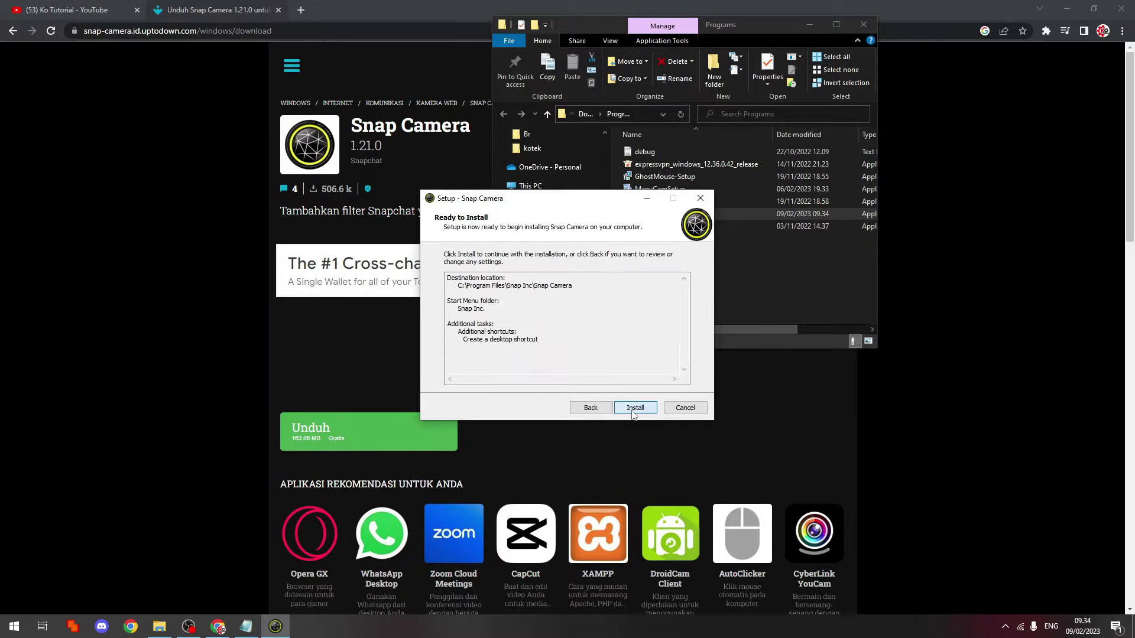
left_click(633, 410)
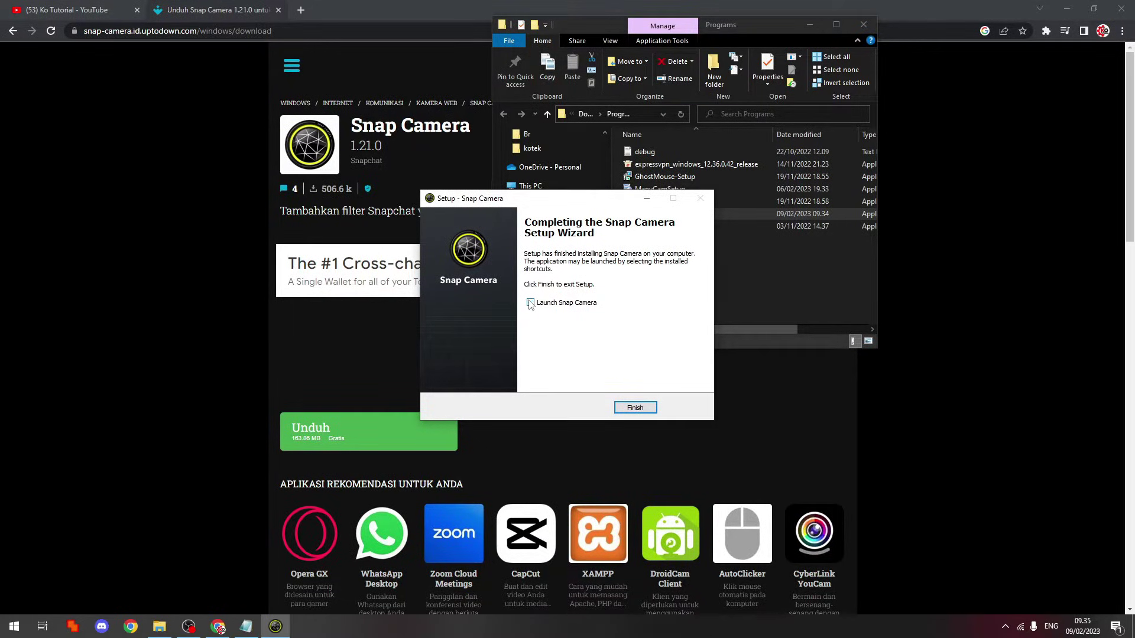
- Finish the Snap Camera setup without launching the program and close the Programs folder window
left_click(530, 302)
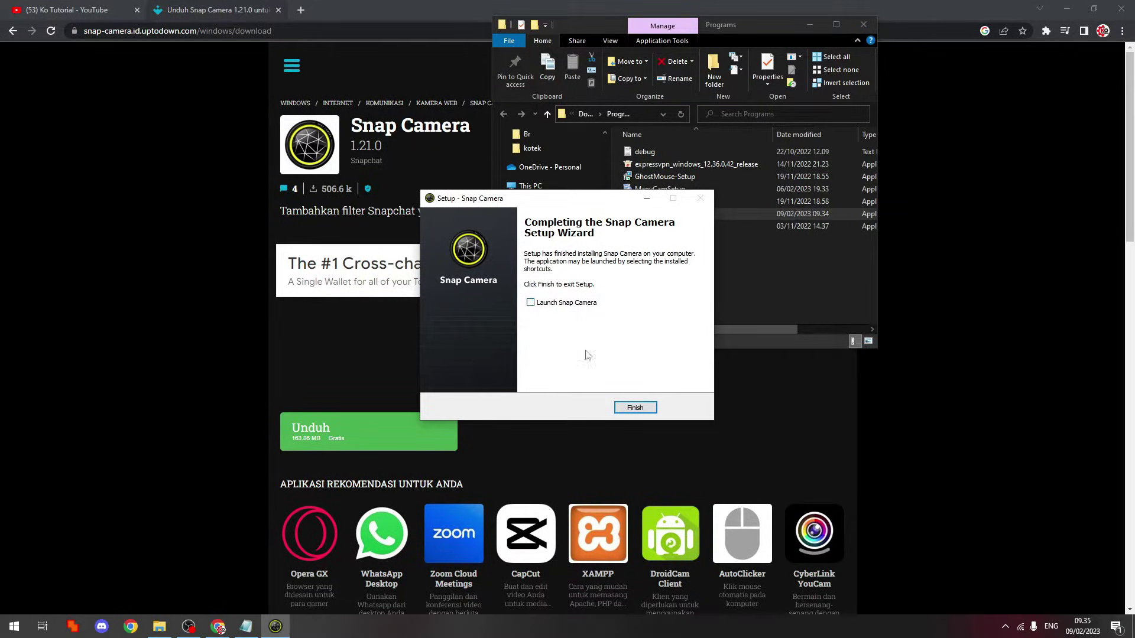
left_click(635, 408)
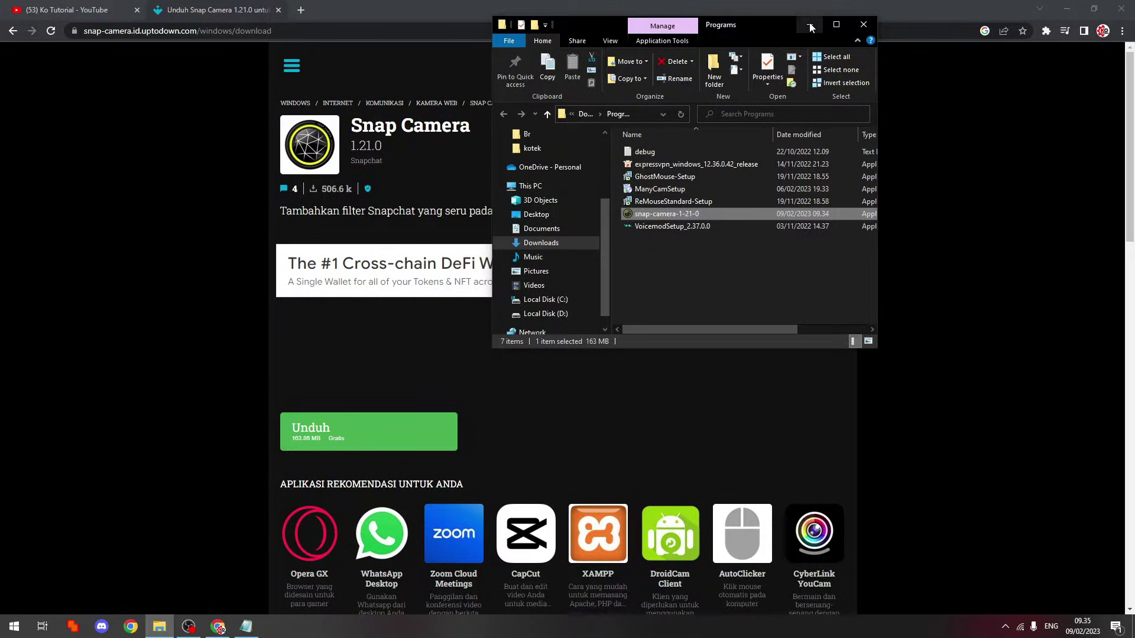
left_click(863, 26)
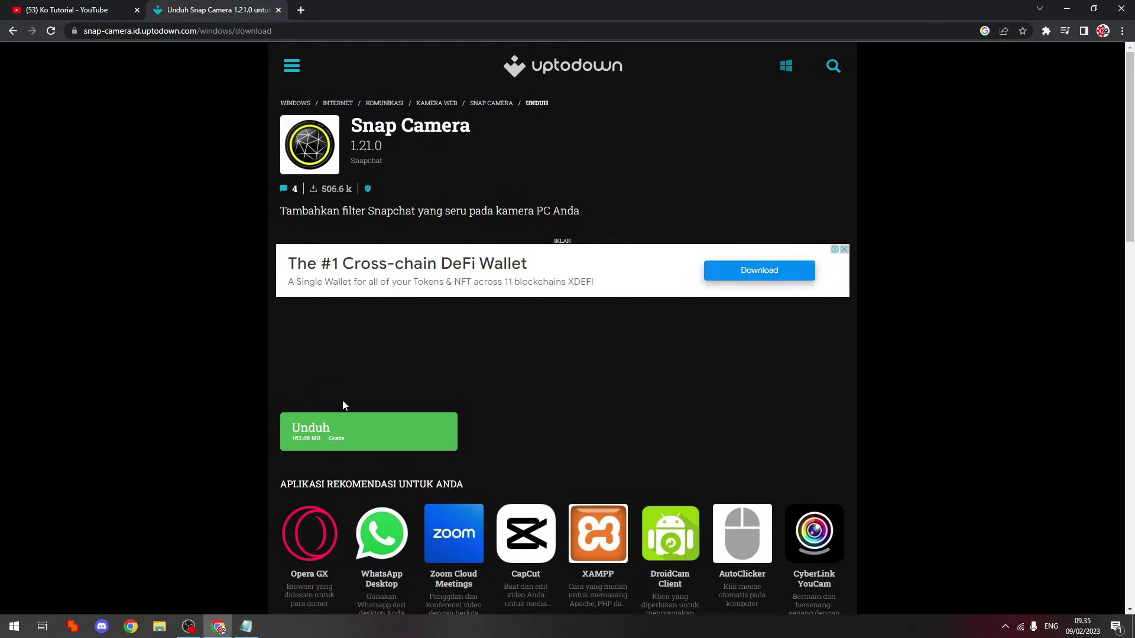
left_click(246, 626)
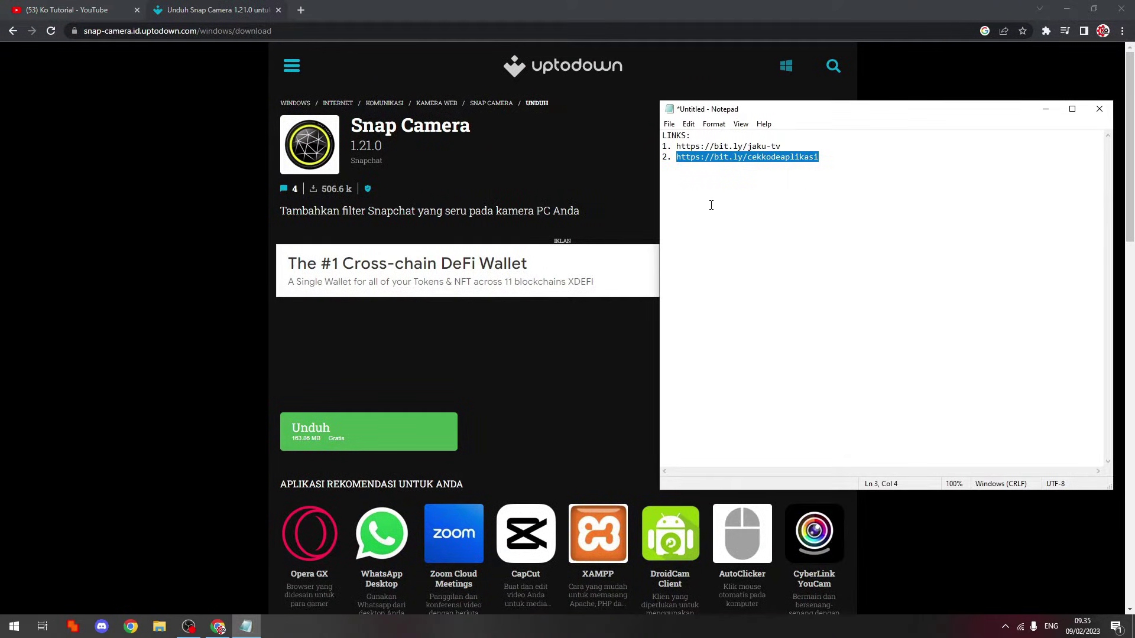
left_click(686, 157)
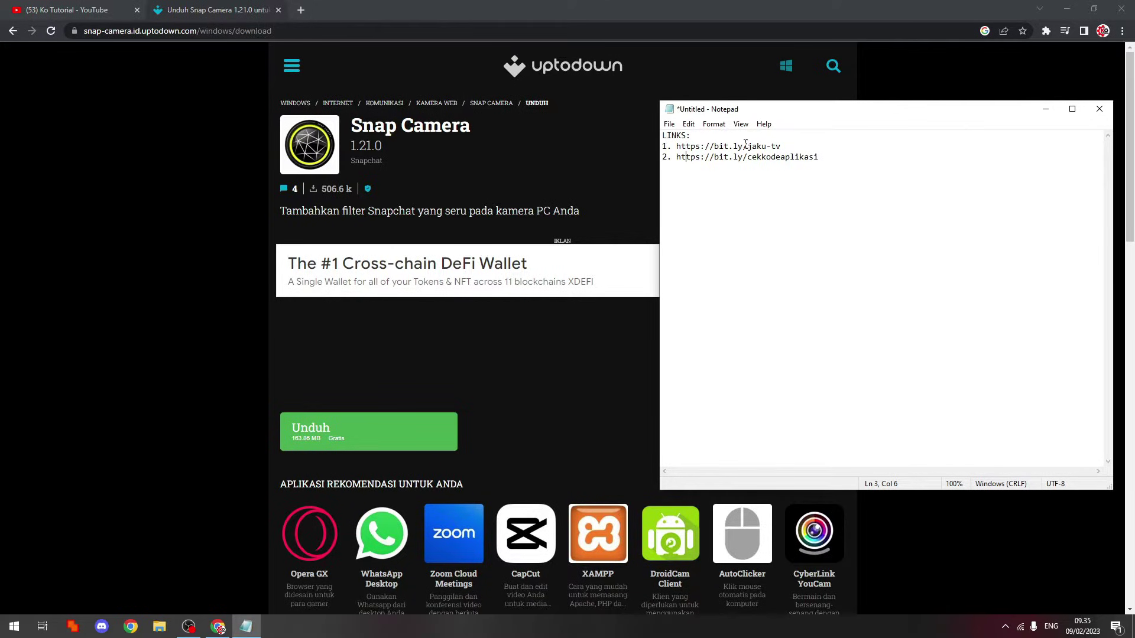
left_click_drag(812, 144, 684, 150)
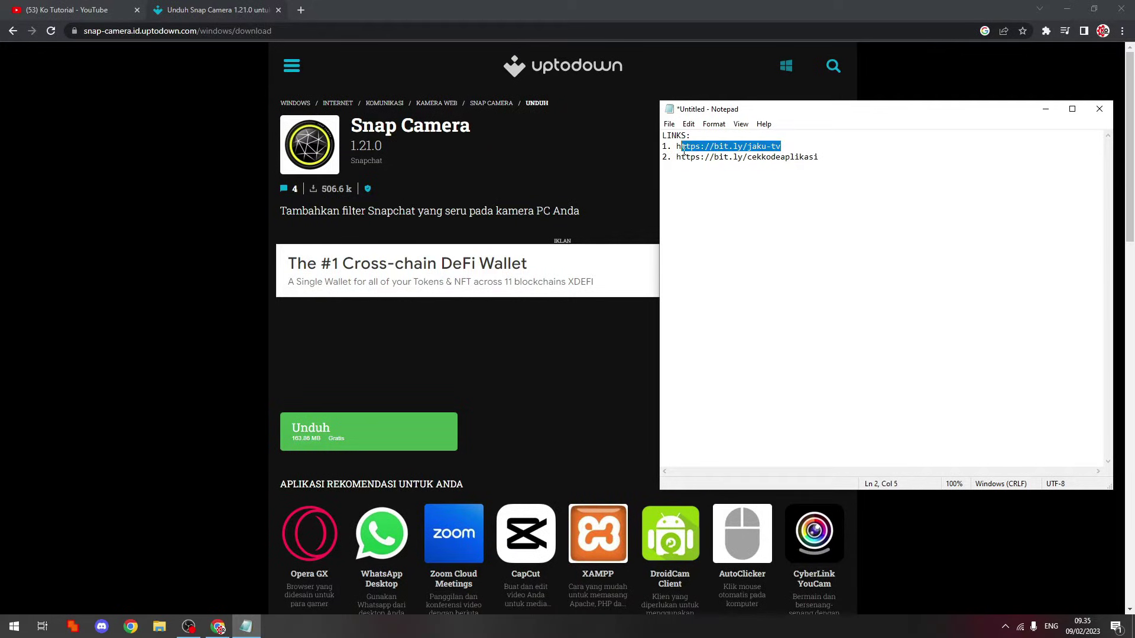
right_click(677, 149)
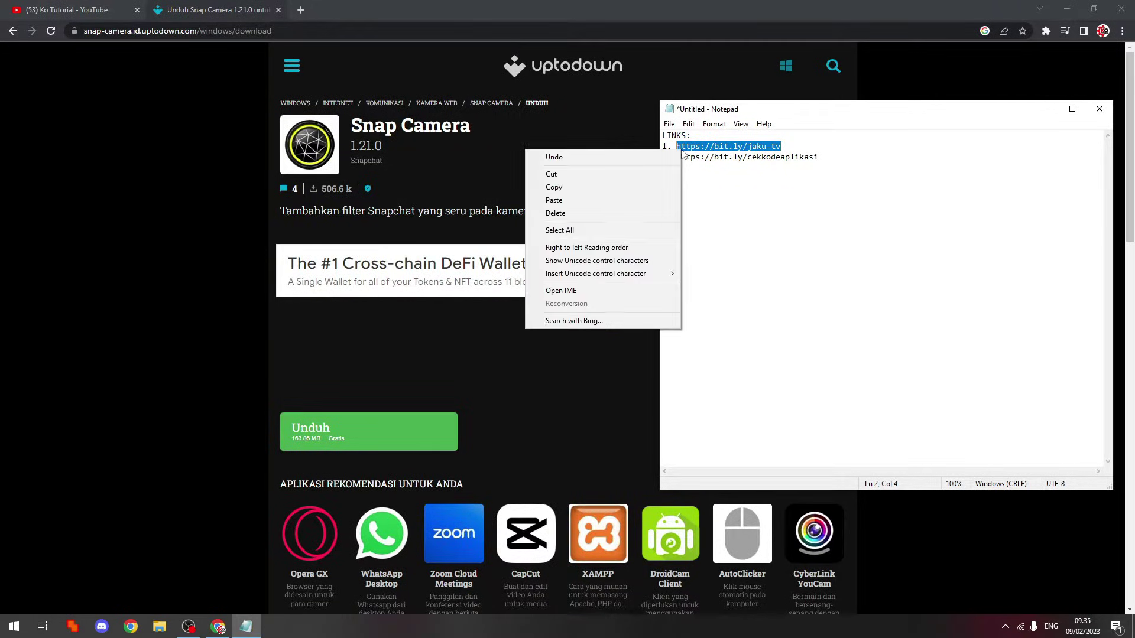
left_click(625, 183)
left_click(301, 9)
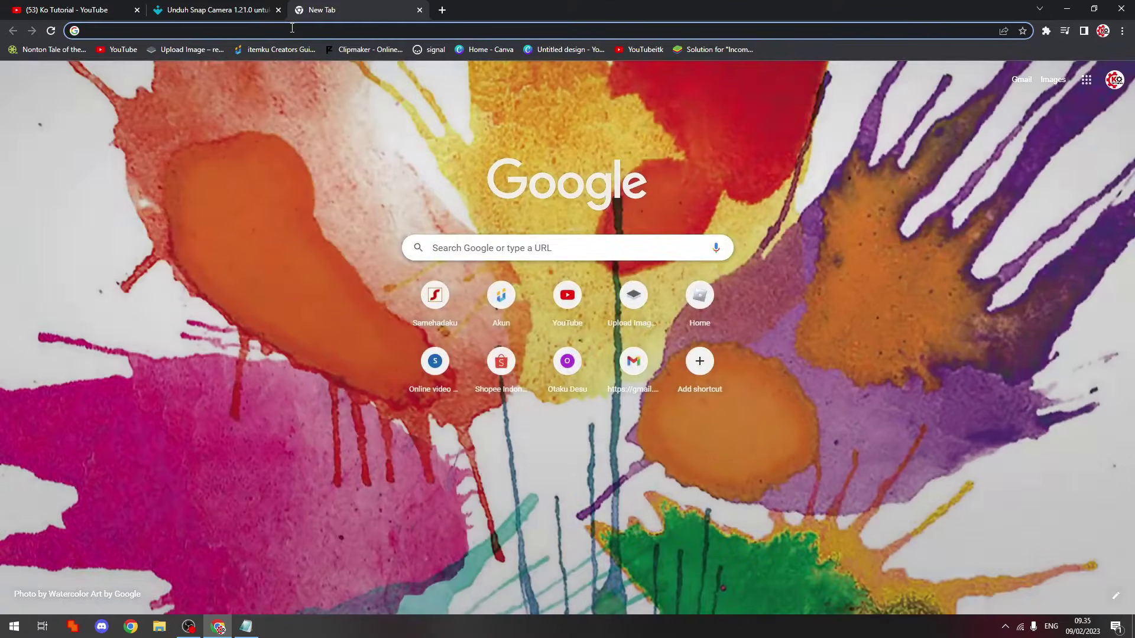
right_click(290, 29)
left_click(336, 122)
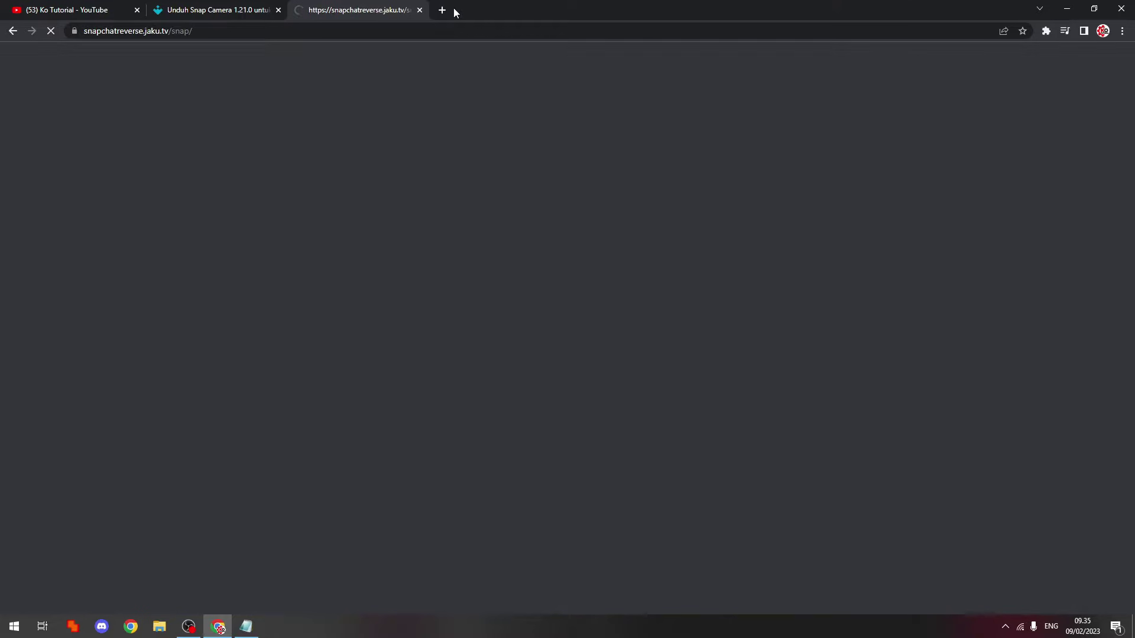
left_click(444, 10)
left_click(246, 627)
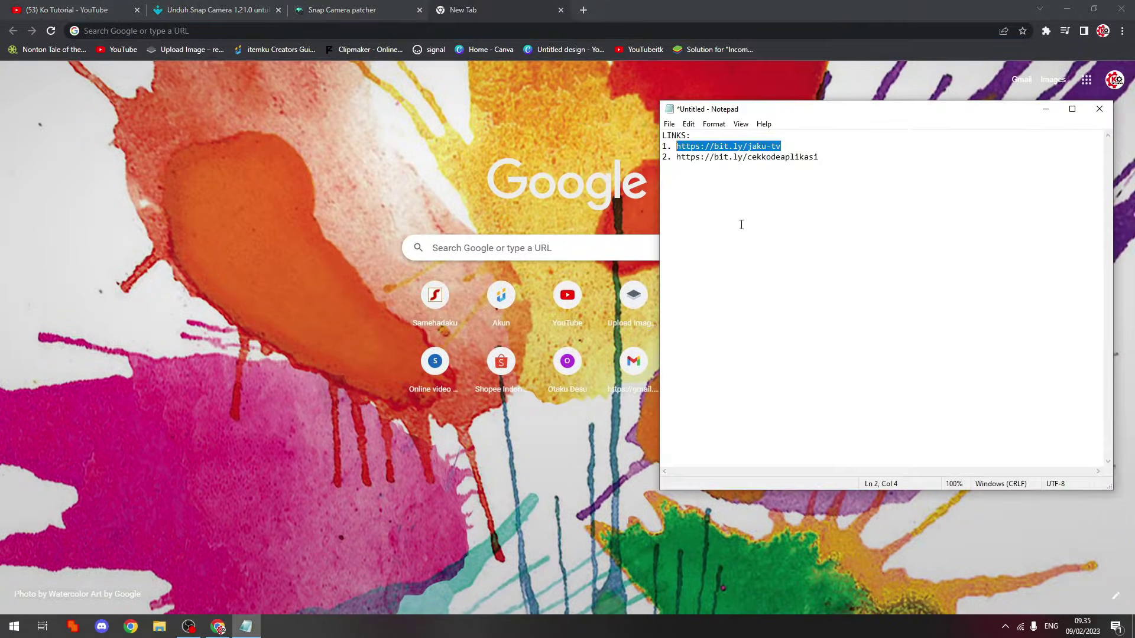
left_click_drag(823, 159, 677, 159)
right_click(679, 158)
left_click(649, 190)
left_click(462, 29)
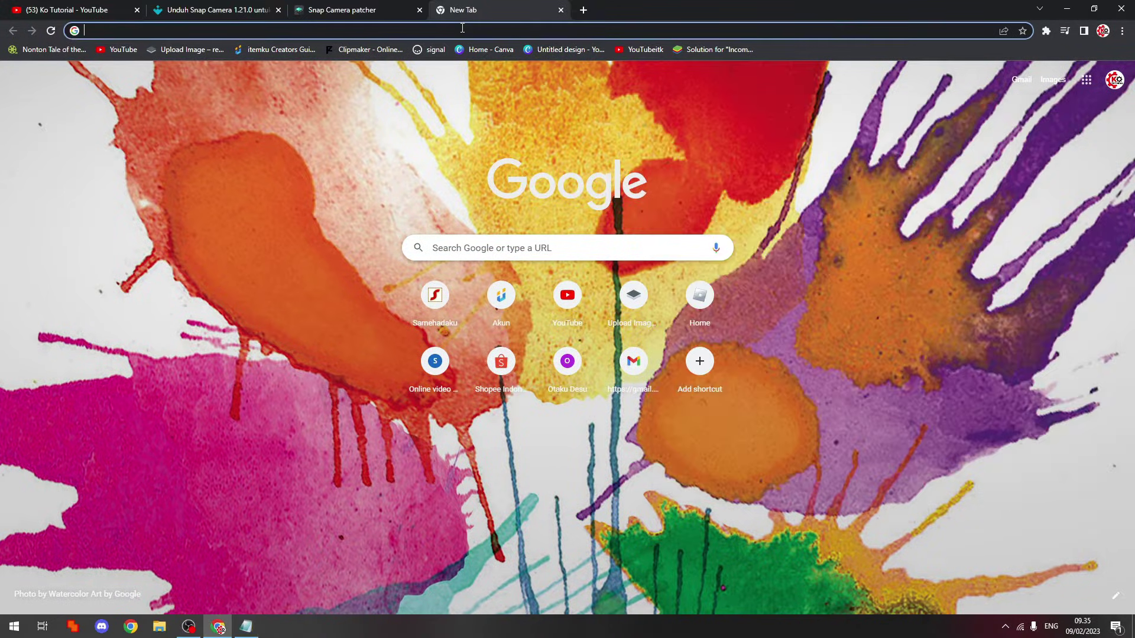
right_click(462, 28)
left_click(488, 122)
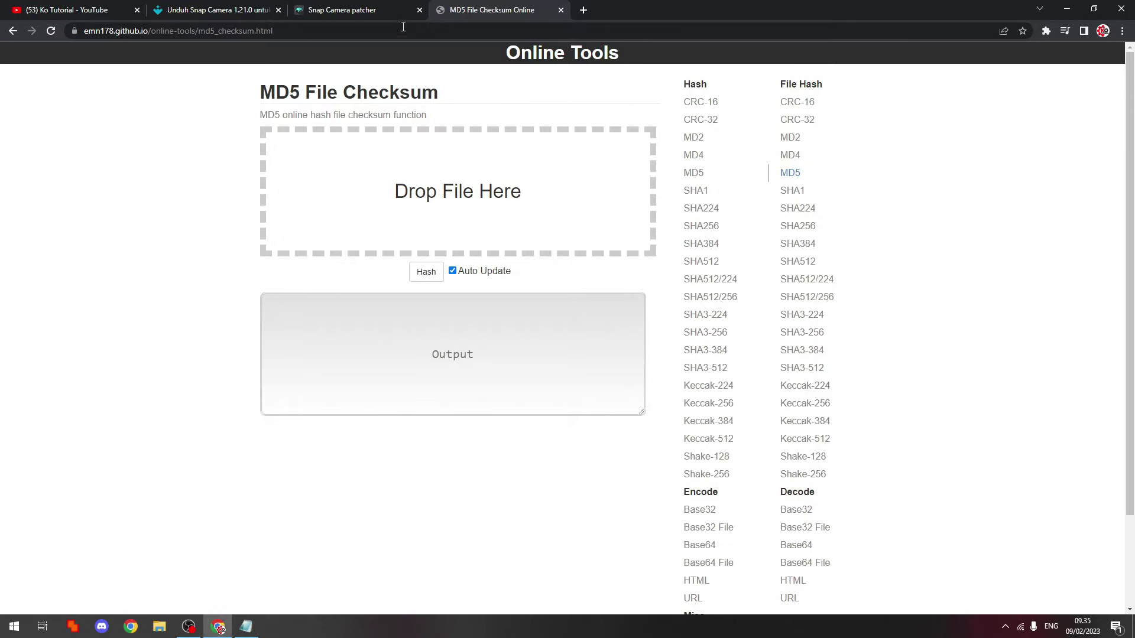
left_click(362, 10)
left_click(475, 10)
left_click(349, 7)
left_click(458, 9)
- Open the file location of the Snap Camera desktop shortcut and load Snap Camera.exe into the MD5 File Checksum page
left_click(1067, 10)
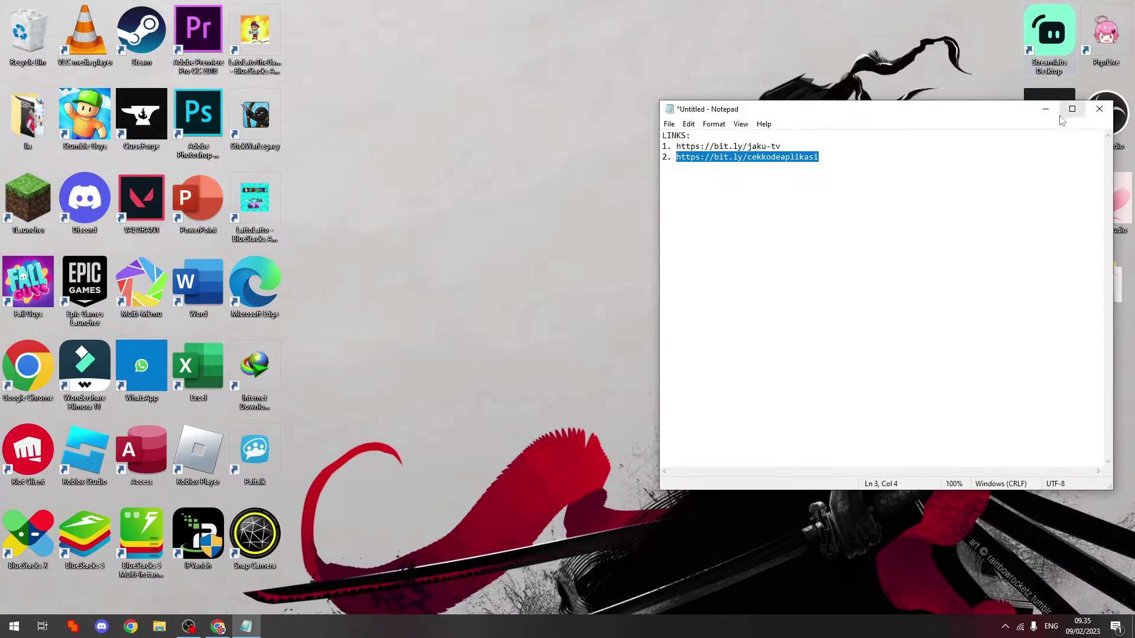
left_click(1044, 110)
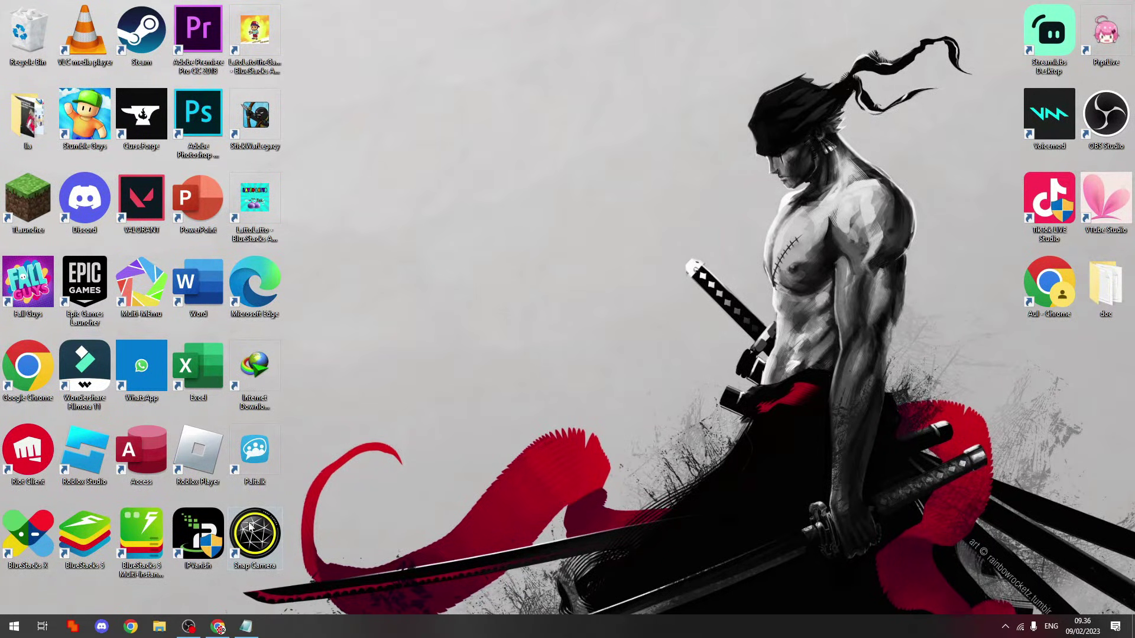
right_click(260, 537)
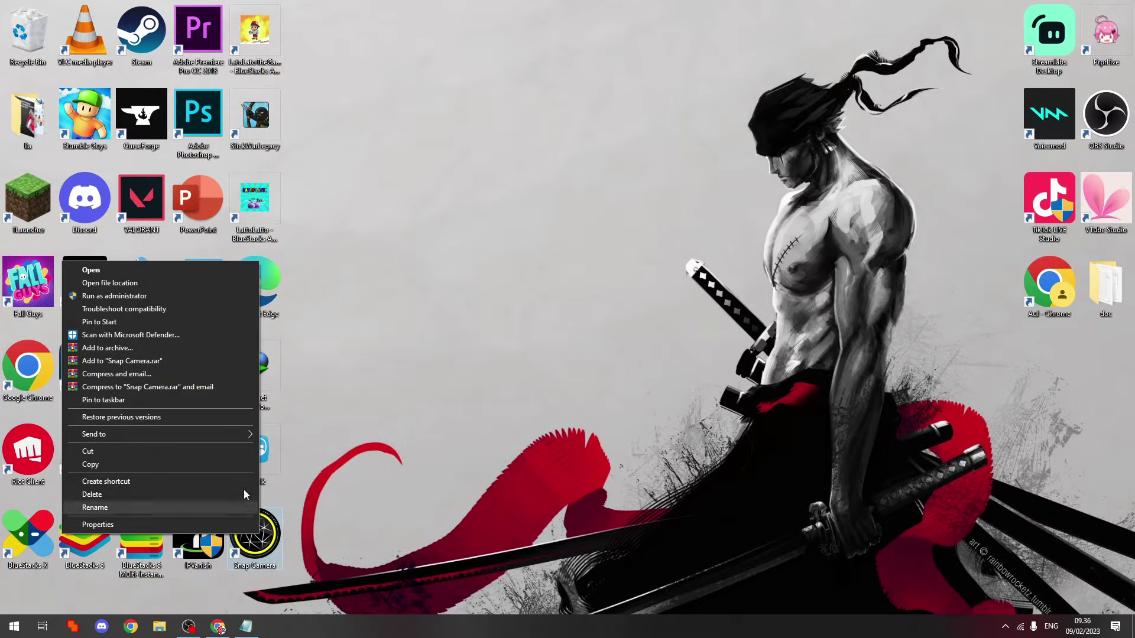
left_click(134, 288)
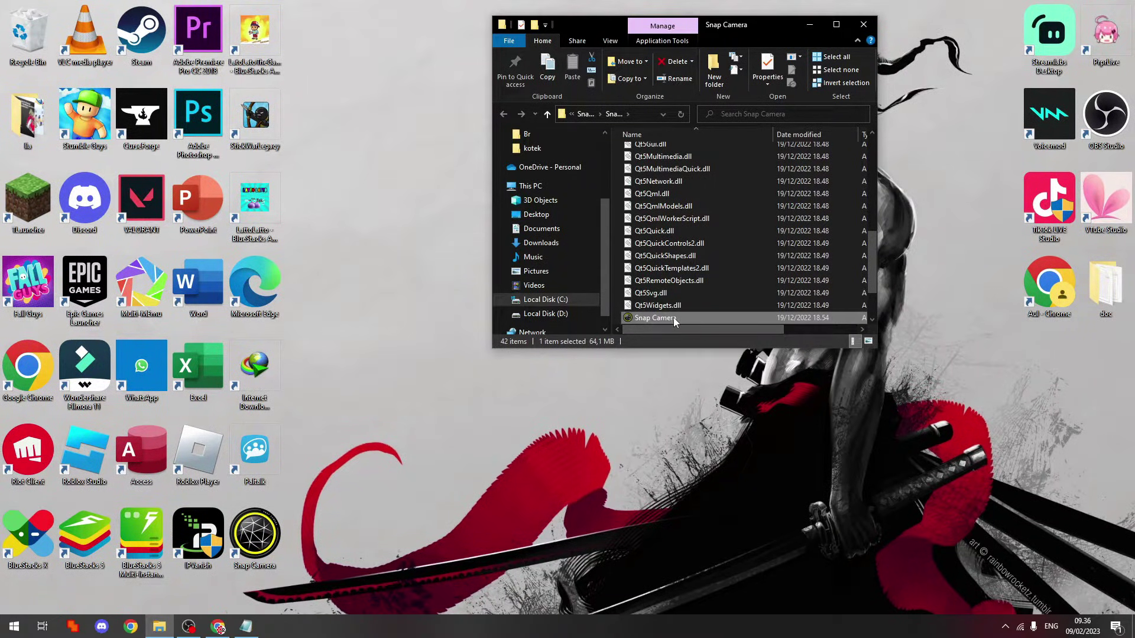
left_click_drag(677, 317, 443, 184)
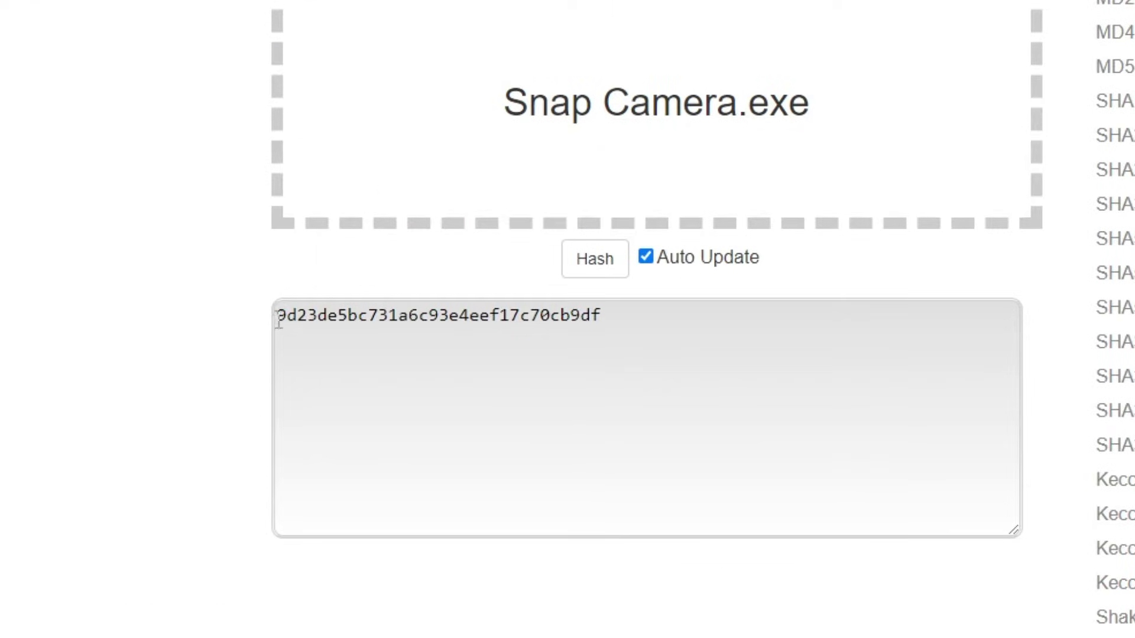
- Examine the MD5 checksum generated for Snap Camera.exe
left_click_drag(263, 300, 403, 309)
left_click_drag(548, 331, 630, 329)
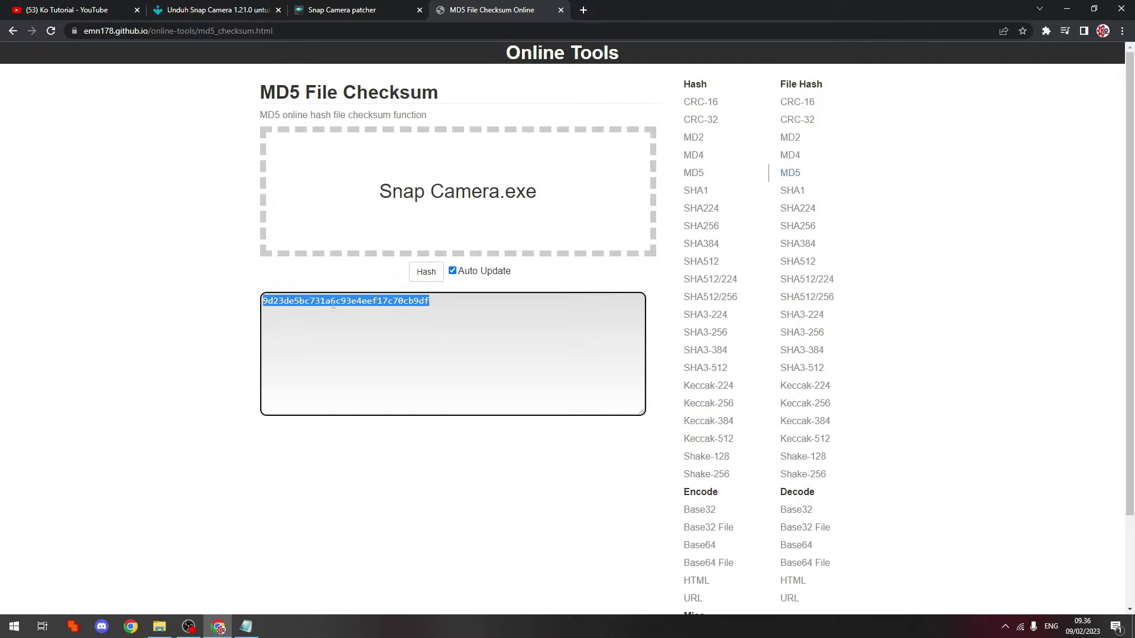
left_click_drag(450, 301, 225, 319)
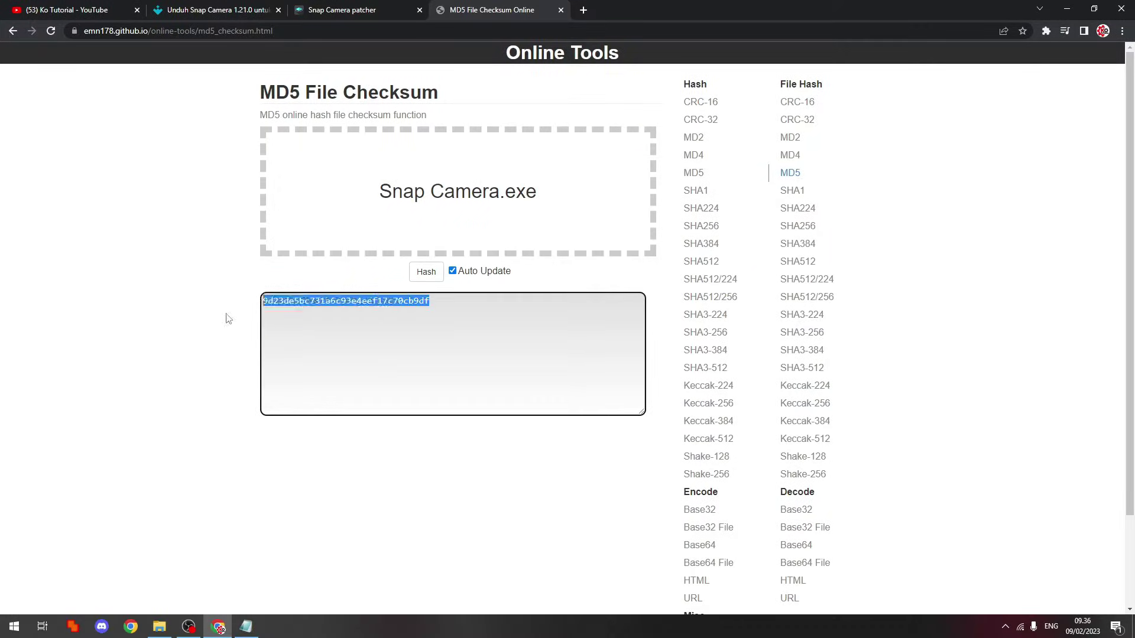
left_click(536, 359)
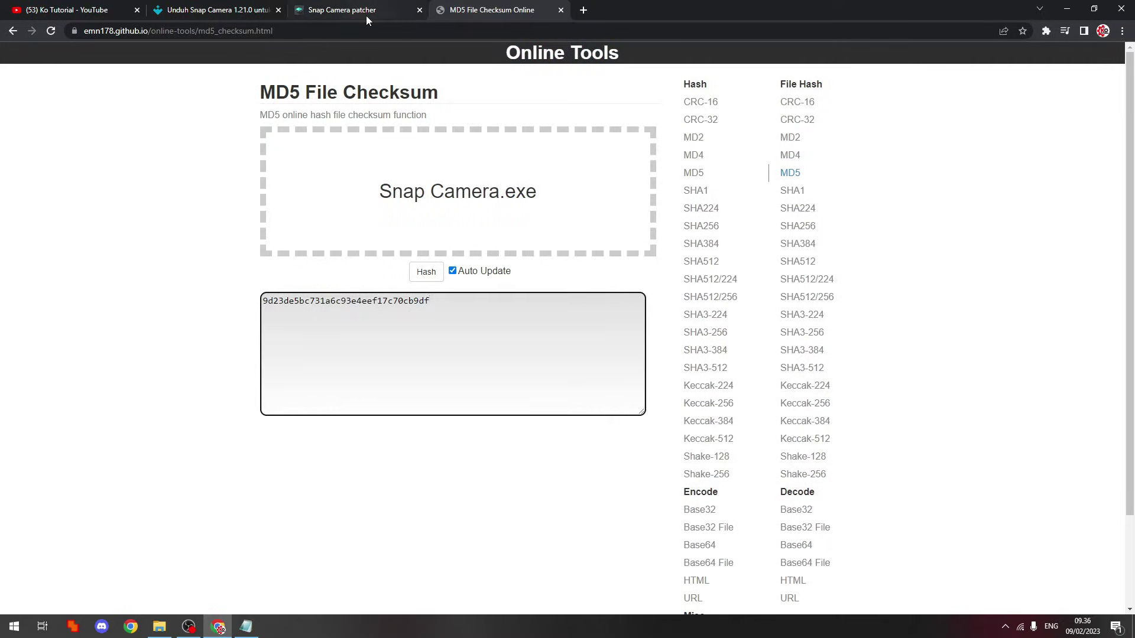
- Load Snap Camera.exe from C:\Program Files\Snap Inc\Snap Camera into the Snap Camera patcher and apply the Snap Camera 1.21.0 (PC) patch
left_click(345, 13)
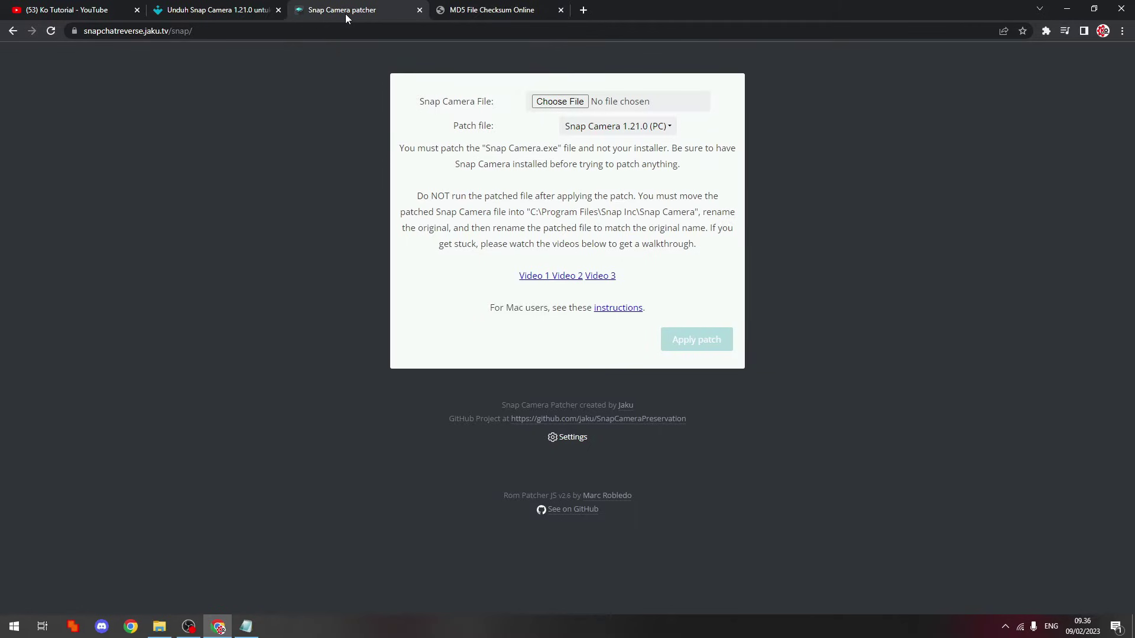
left_click(572, 102)
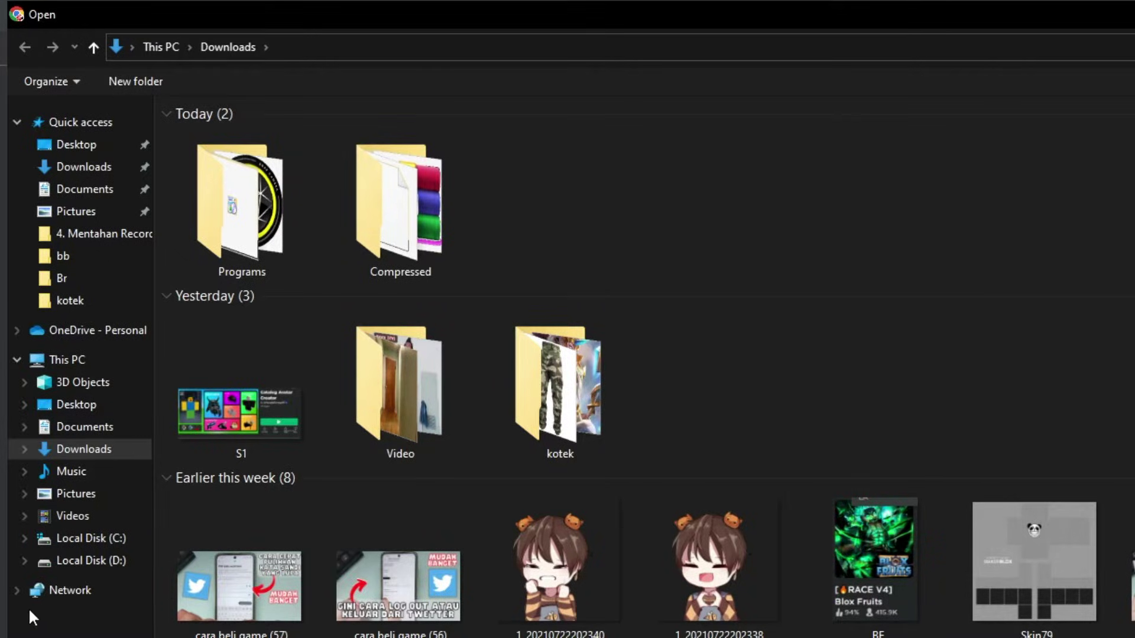
left_click(77, 543)
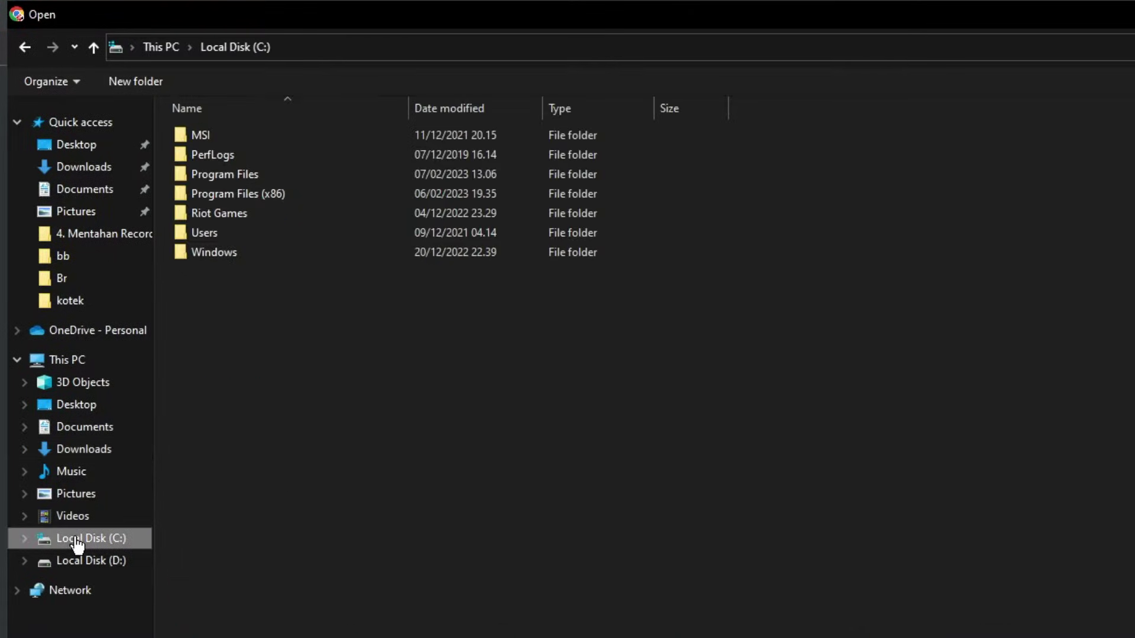
double_click(185, 179)
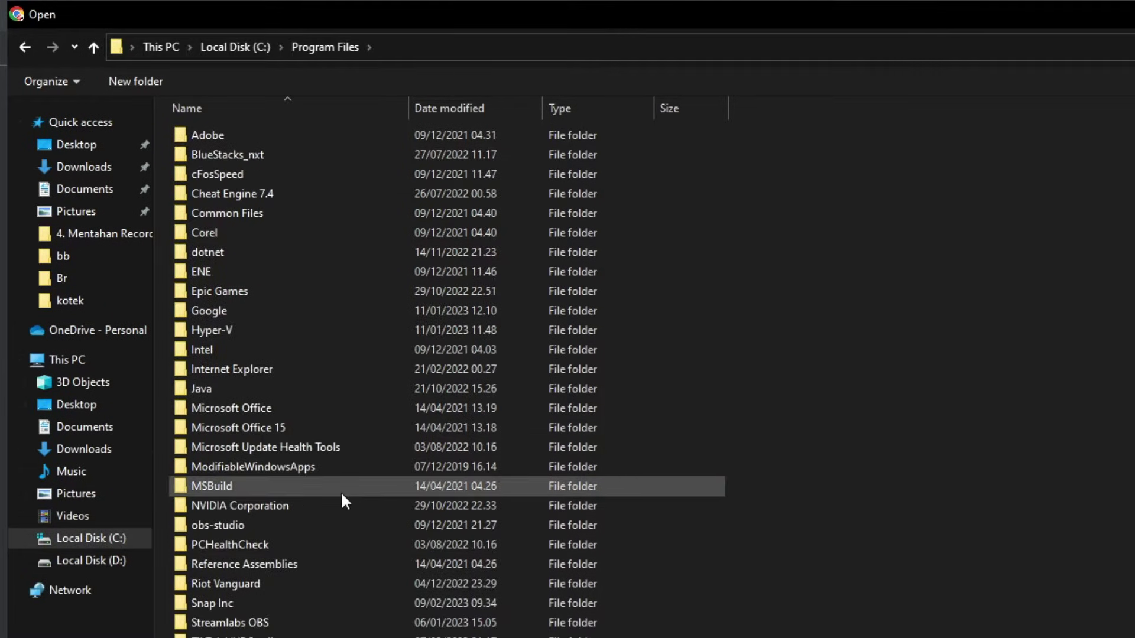
scroll(342, 496, "down", 1)
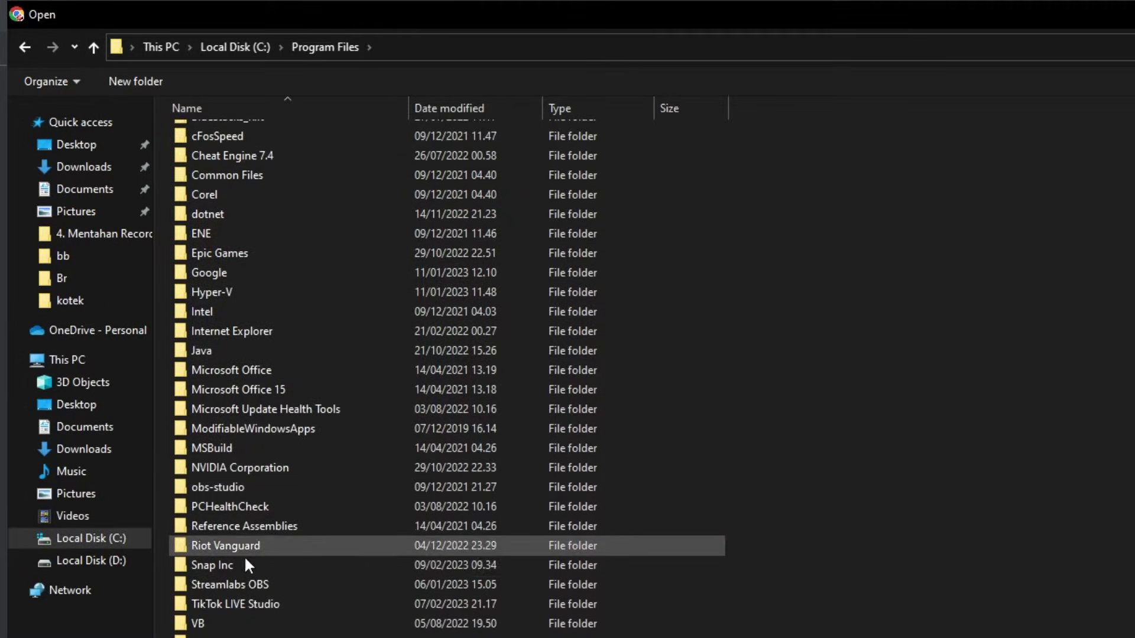
double_click(210, 566)
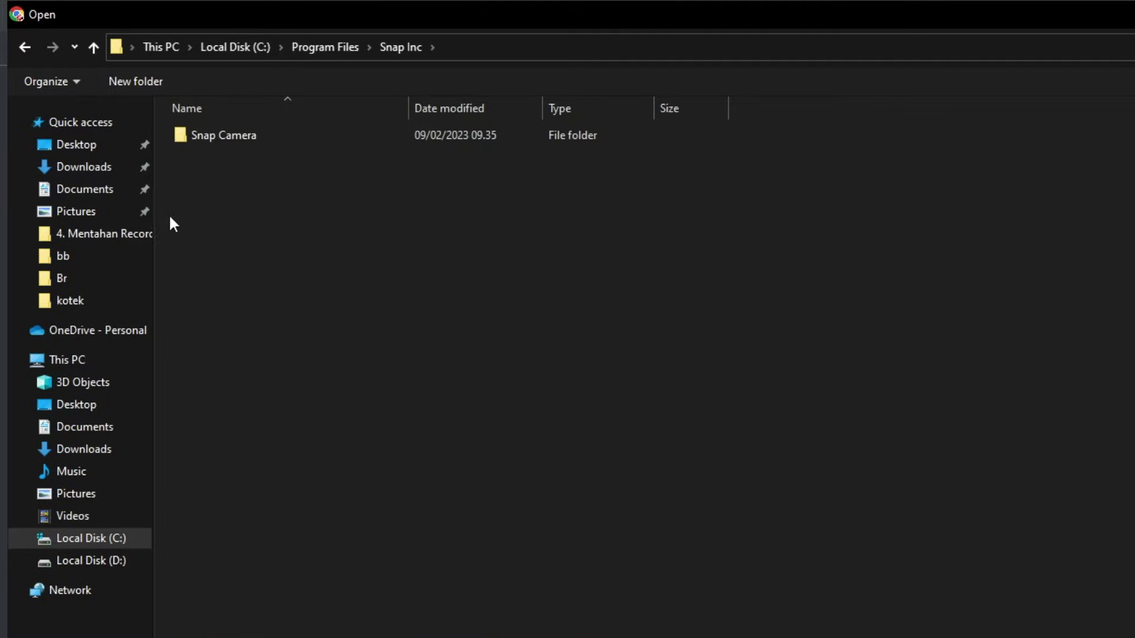
double_click(203, 136)
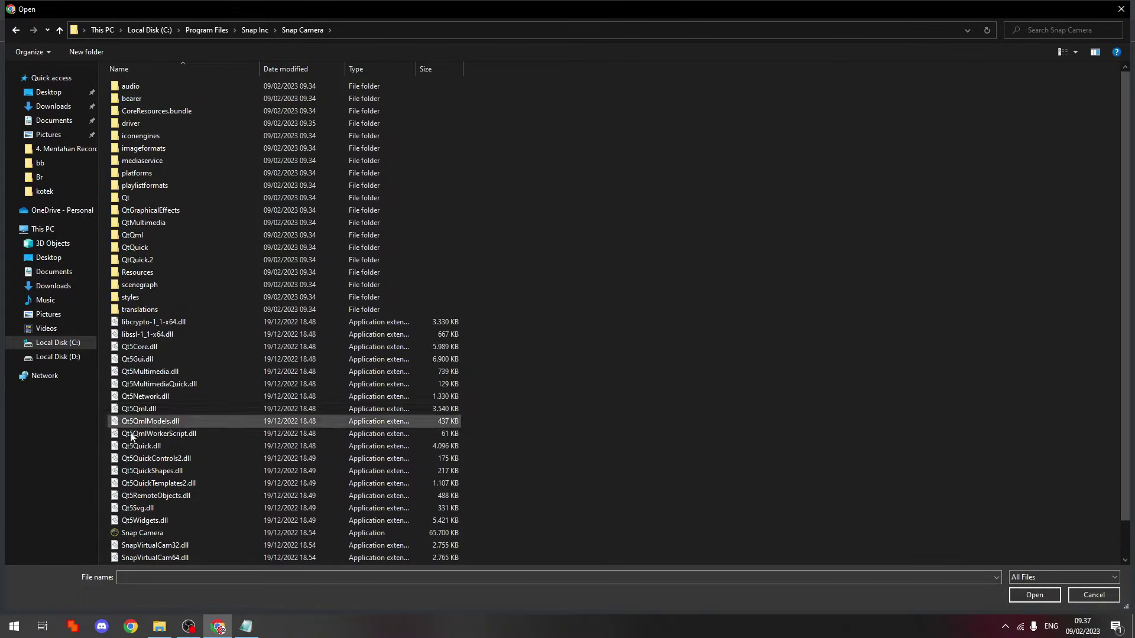
left_click(169, 535)
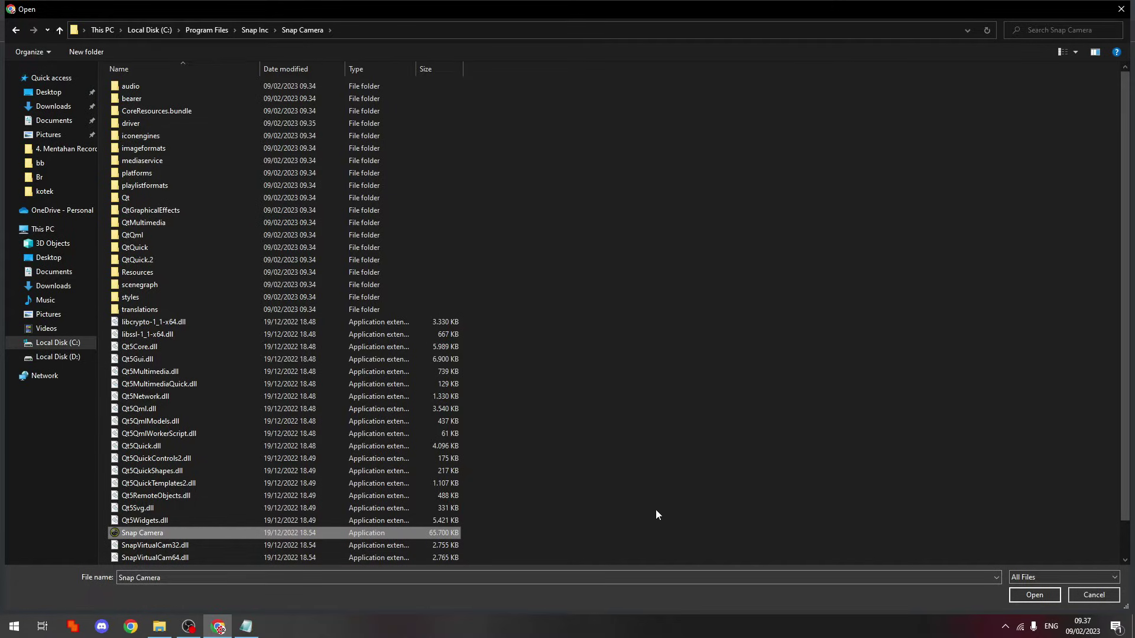
left_click(1034, 596)
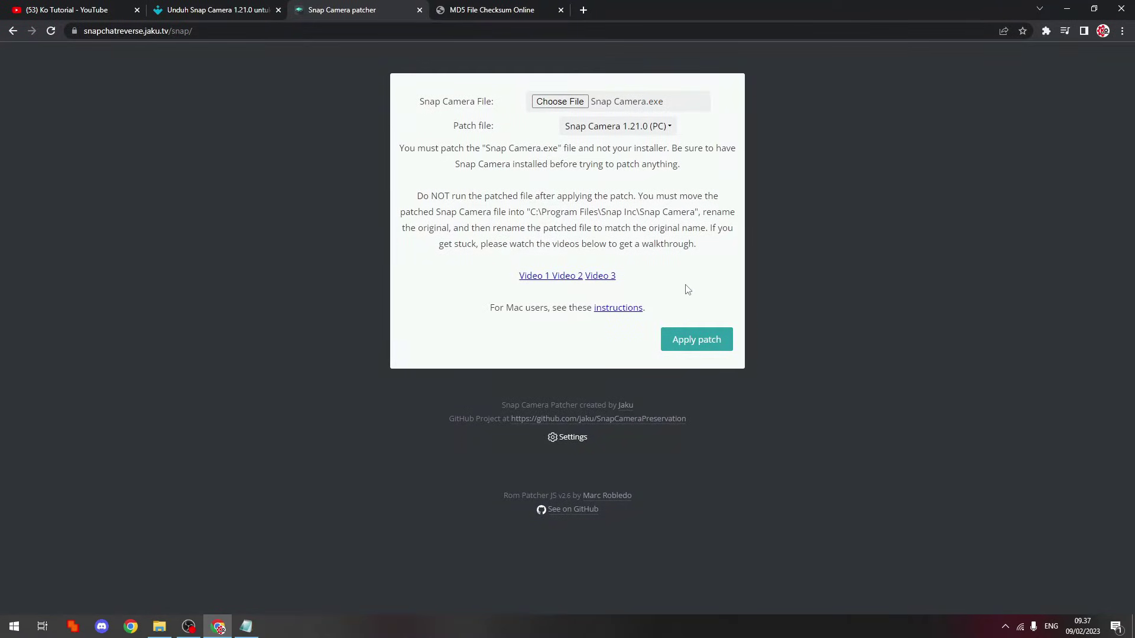
left_click(695, 348)
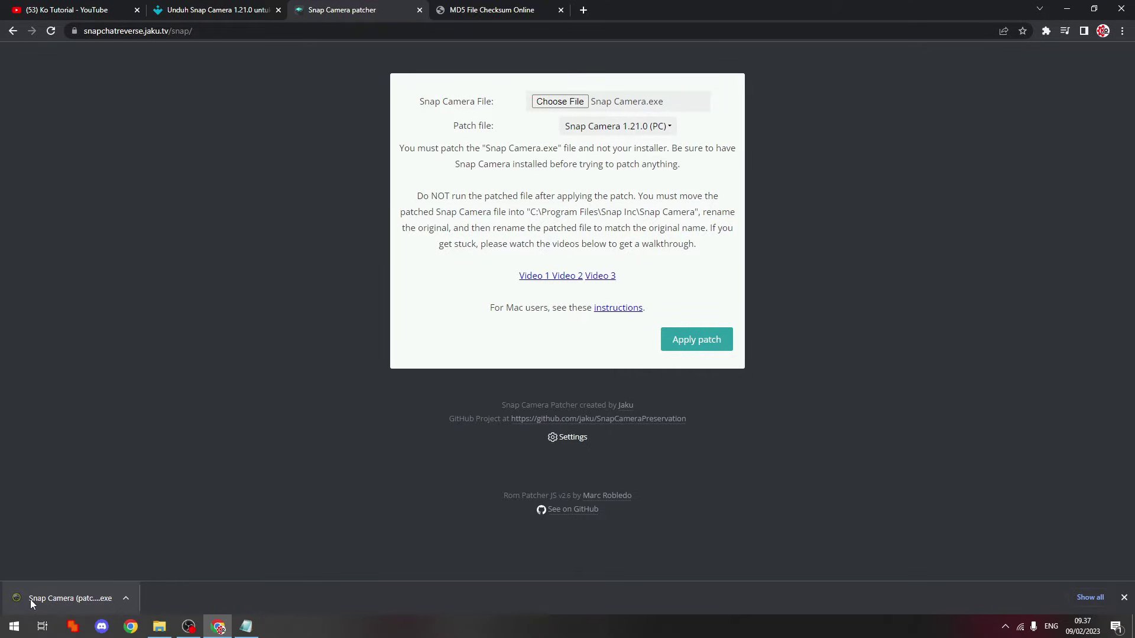
mouse_move(29, 598)
left_mouse_down()
mouse_move(52, 577)
mouse_move(59, 602)
mouse_move(42, 610)
mouse_move(39, 595)
left_mouse_up()
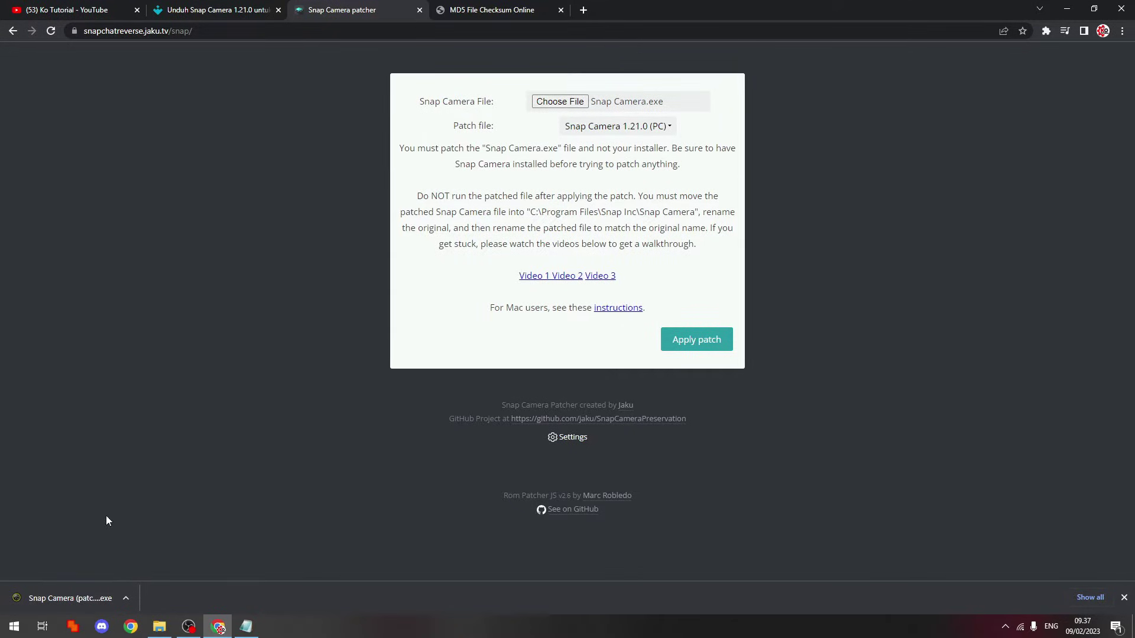
- Show the downloaded Snap Camera (patched) file in its Downloads folder and copy it
left_click(126, 598)
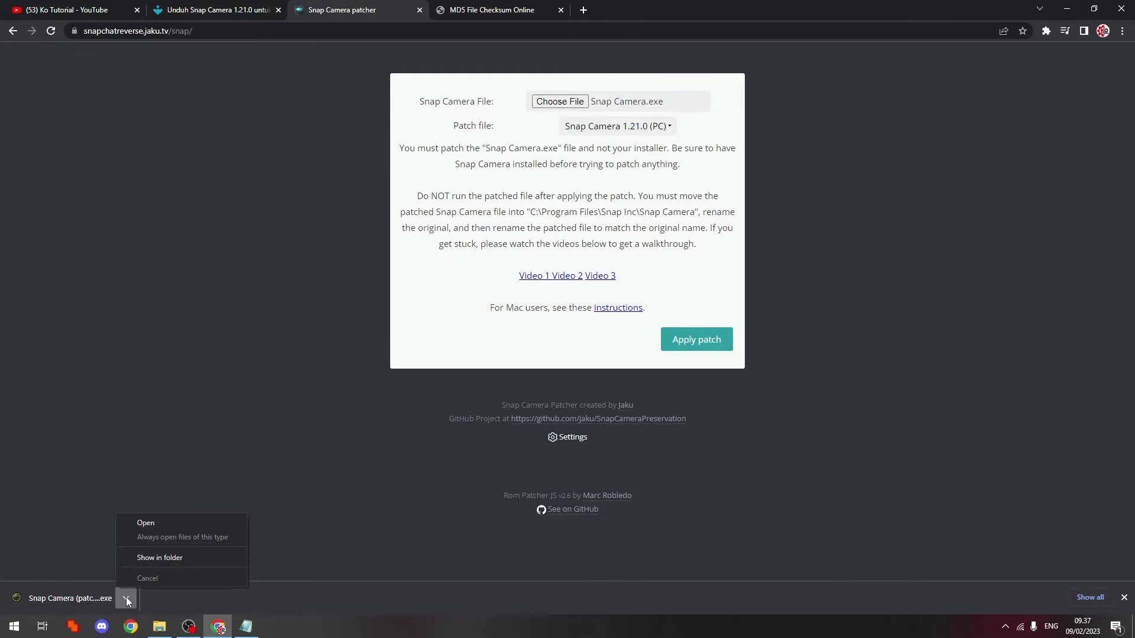
left_click(150, 559)
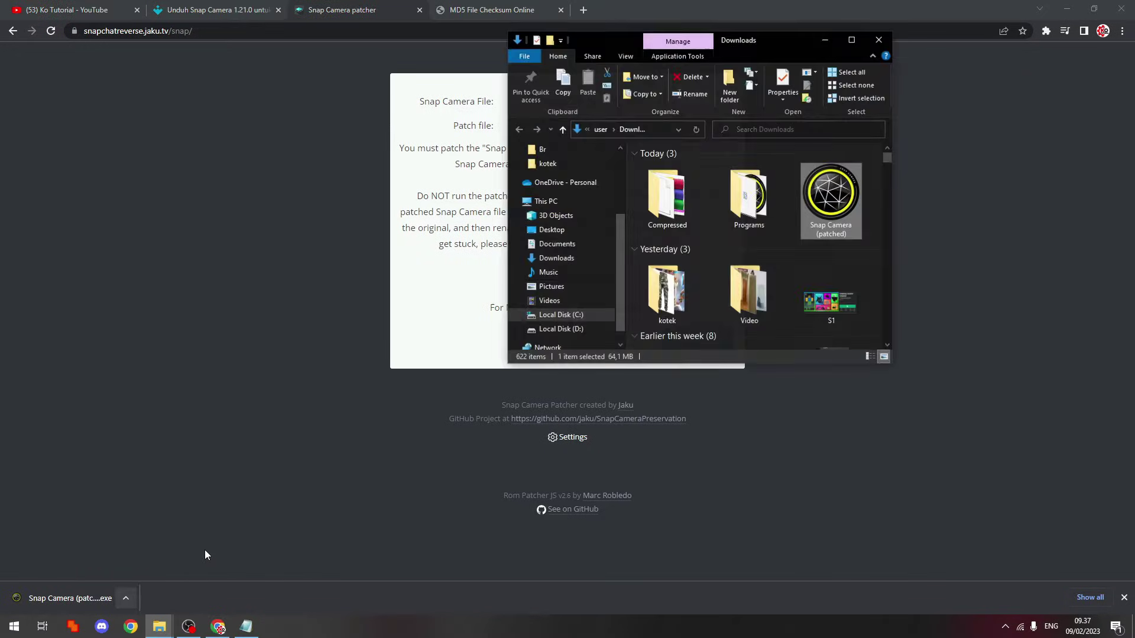
right_click(823, 193)
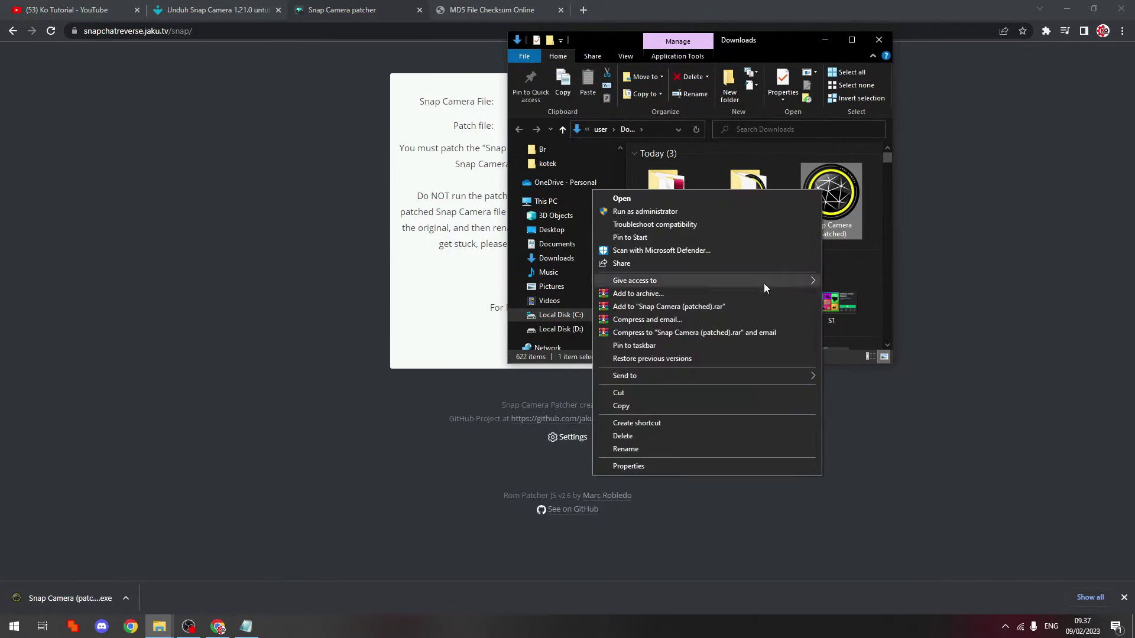
left_click(660, 404)
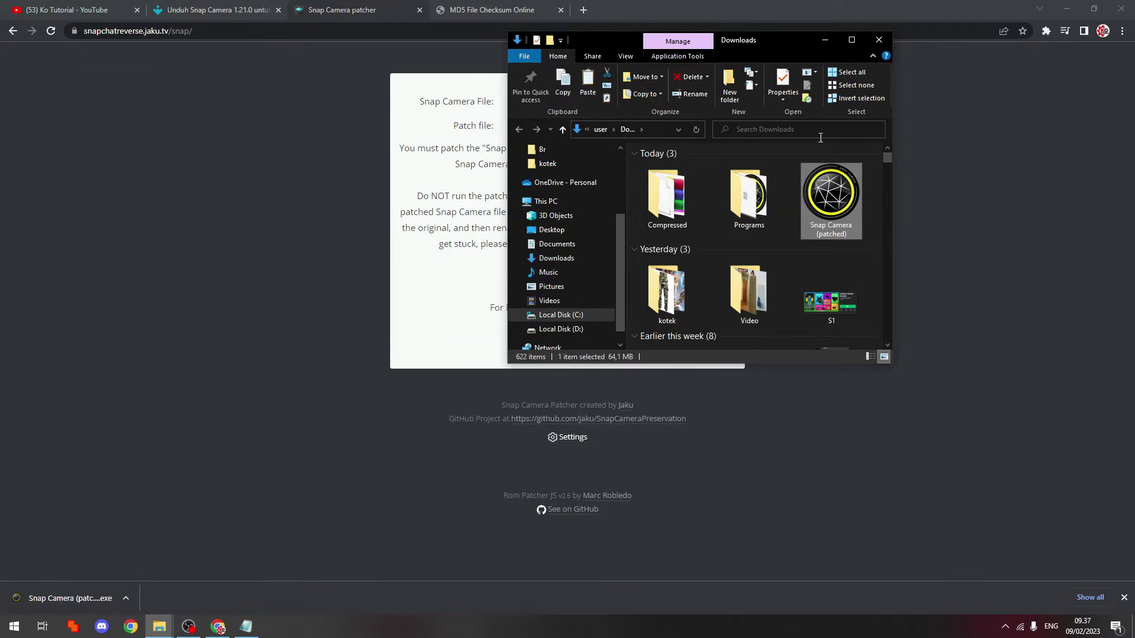
- Paste the patched file into C:\Program Files\Snap Inc\Snap Camera, granting administrator permission for the copy
left_click(850, 41)
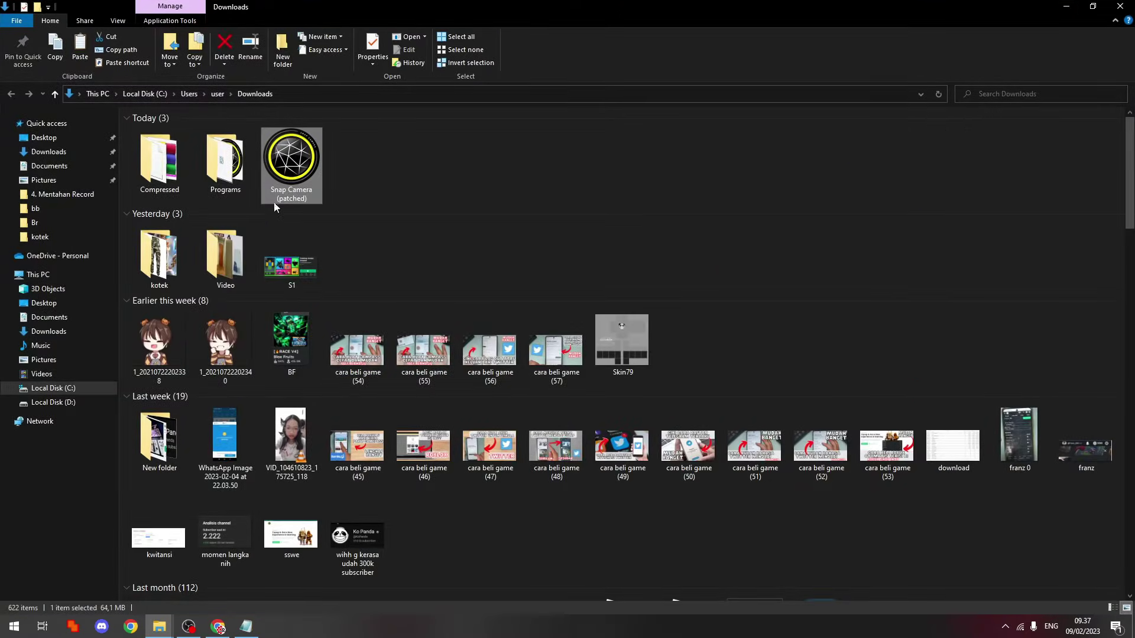
left_click(52, 390)
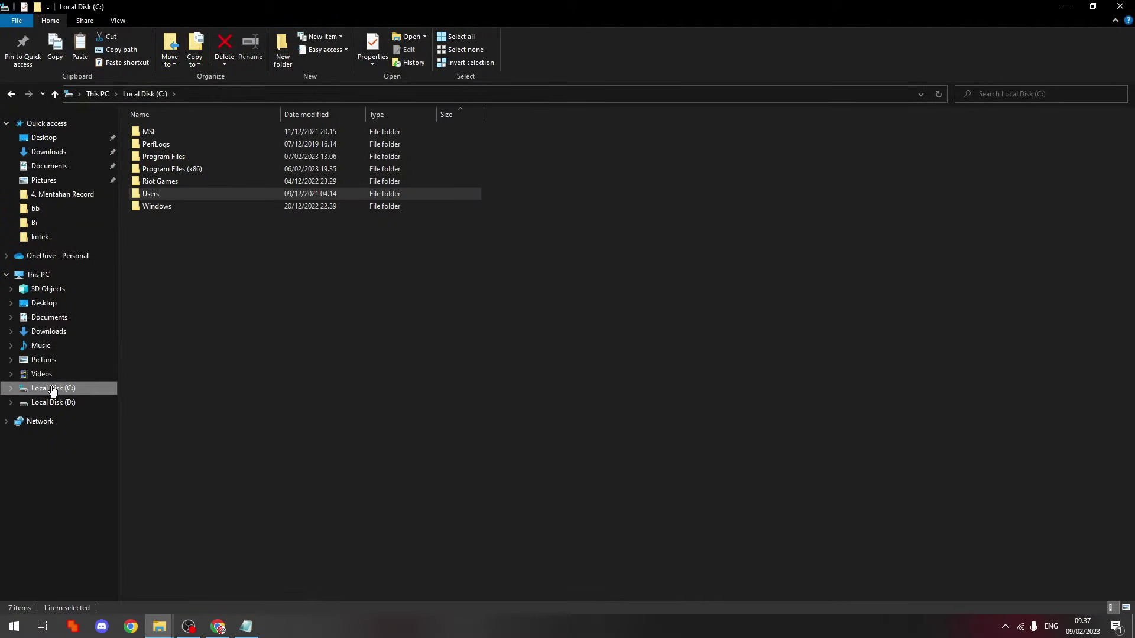
double_click(168, 159)
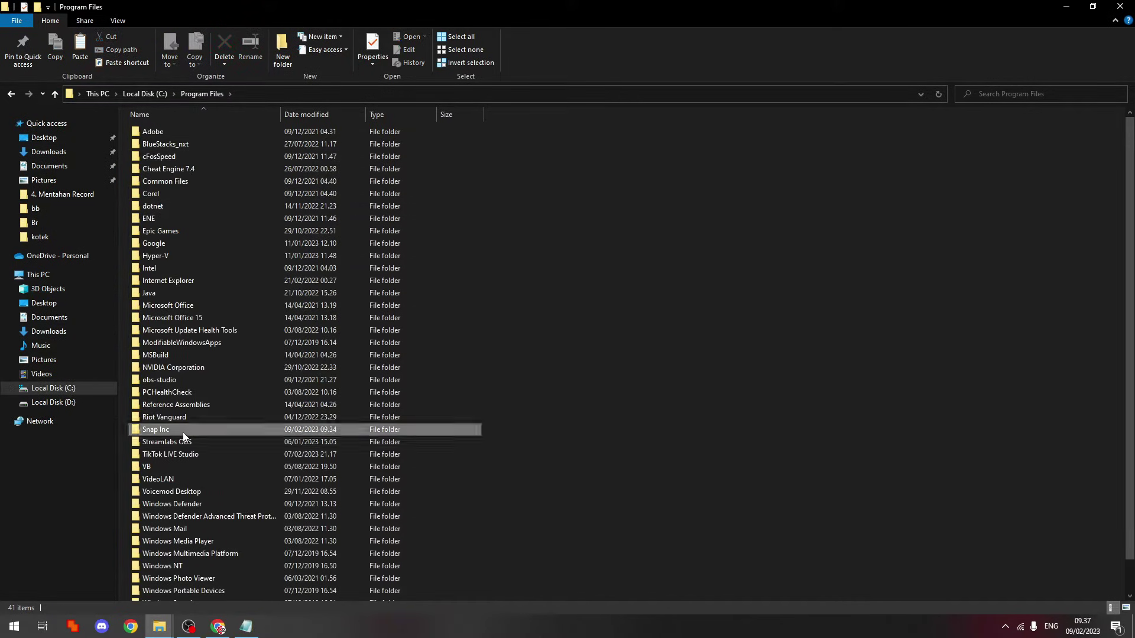
double_click(183, 433)
double_click(169, 131)
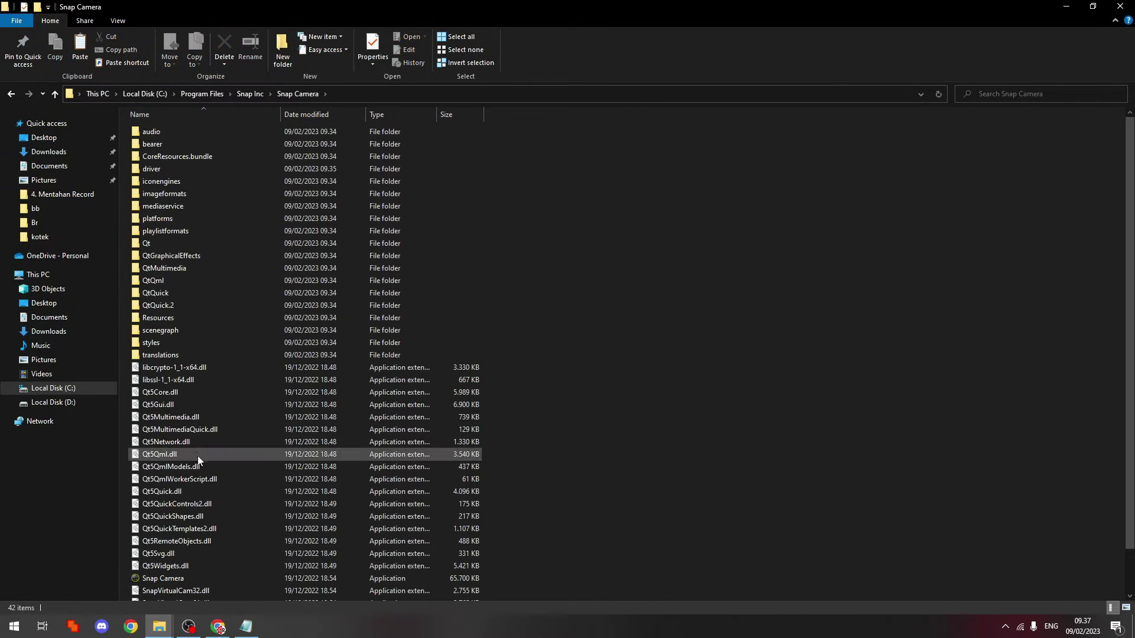
right_click(528, 484)
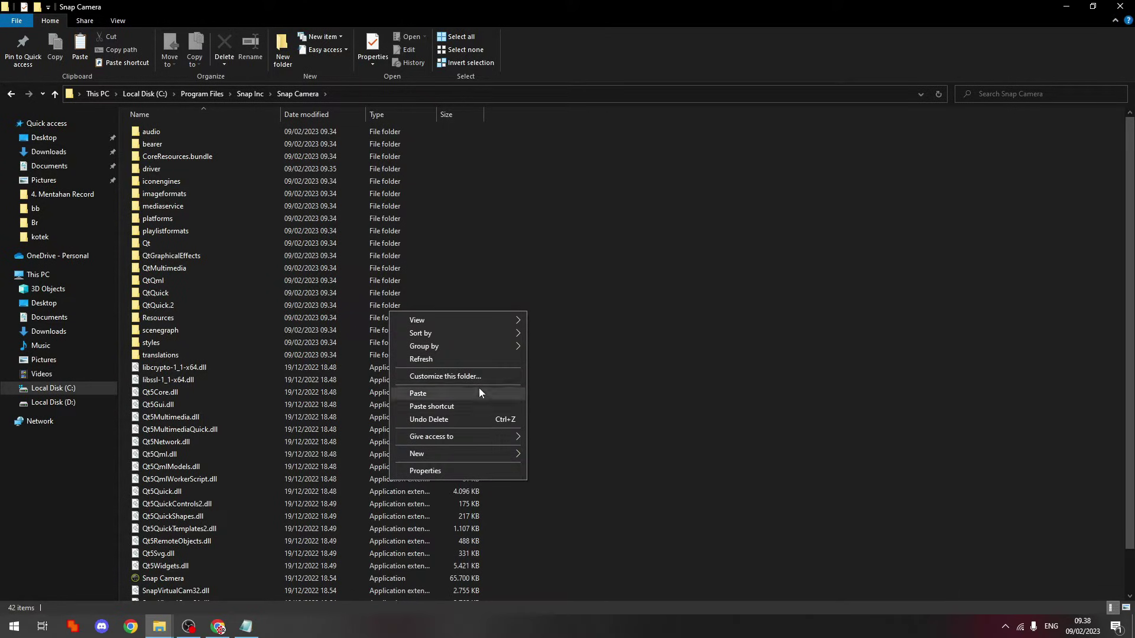
left_click(465, 393)
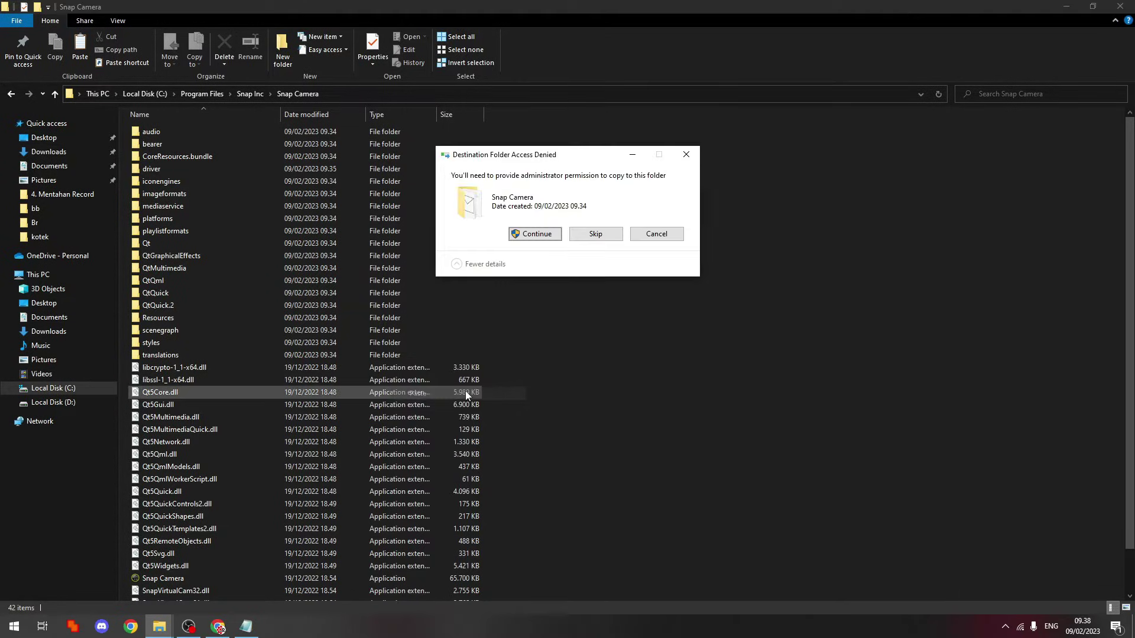
left_click(539, 234)
- Rename the original Snap Camera application in the installation folder as "Snap Camera lama"
scroll(542, 483, "down", 2)
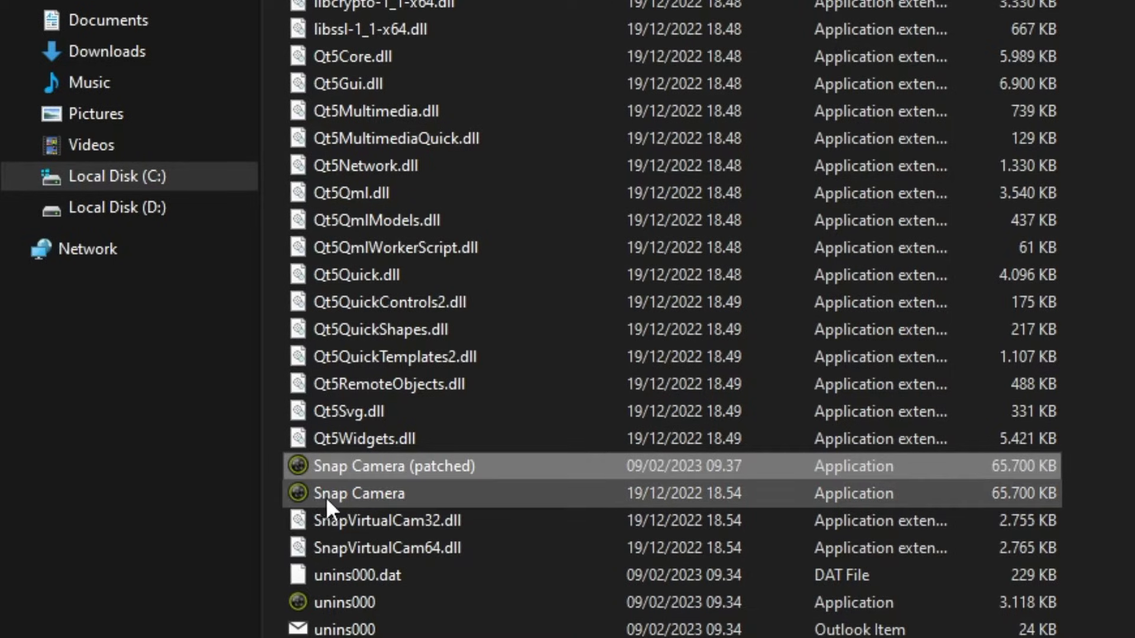
right_click(410, 487)
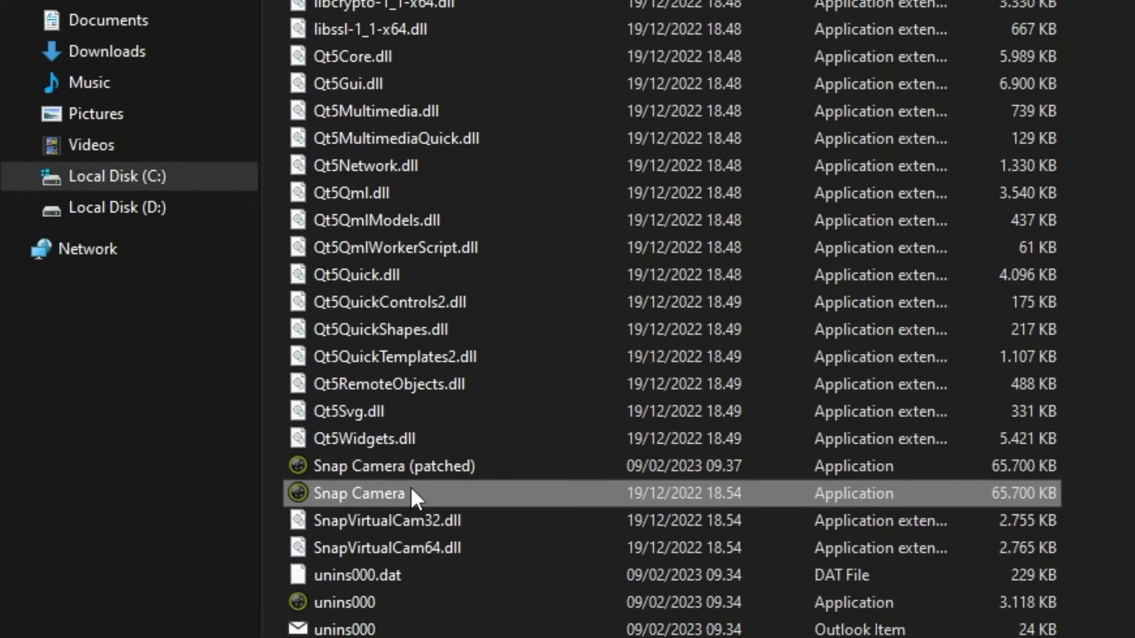
left_click(221, 429)
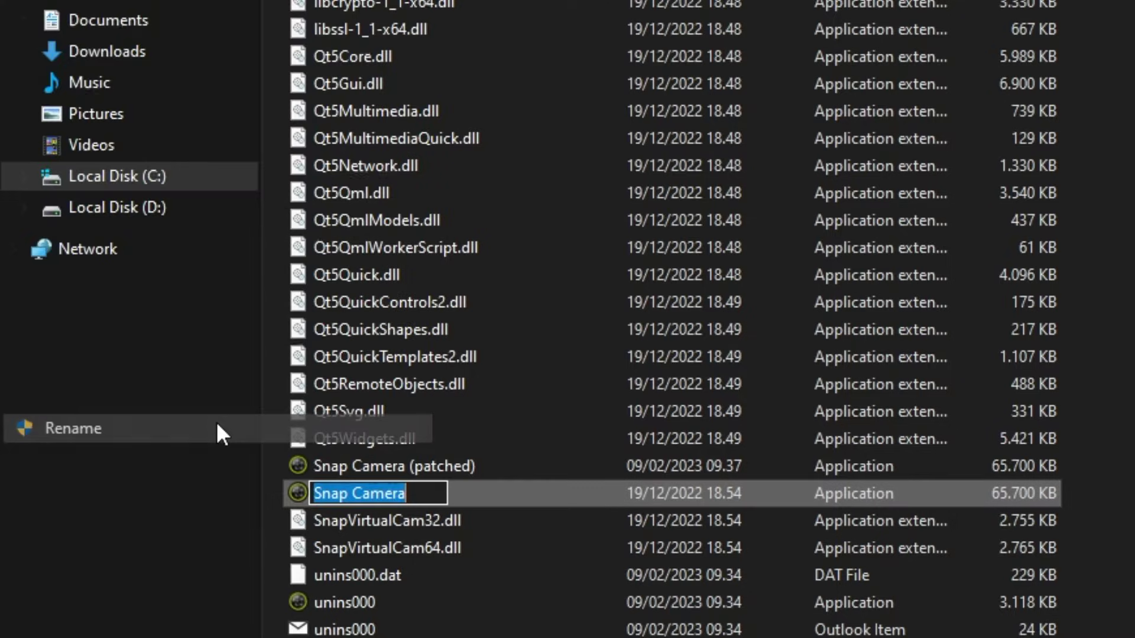
left_click(428, 497)
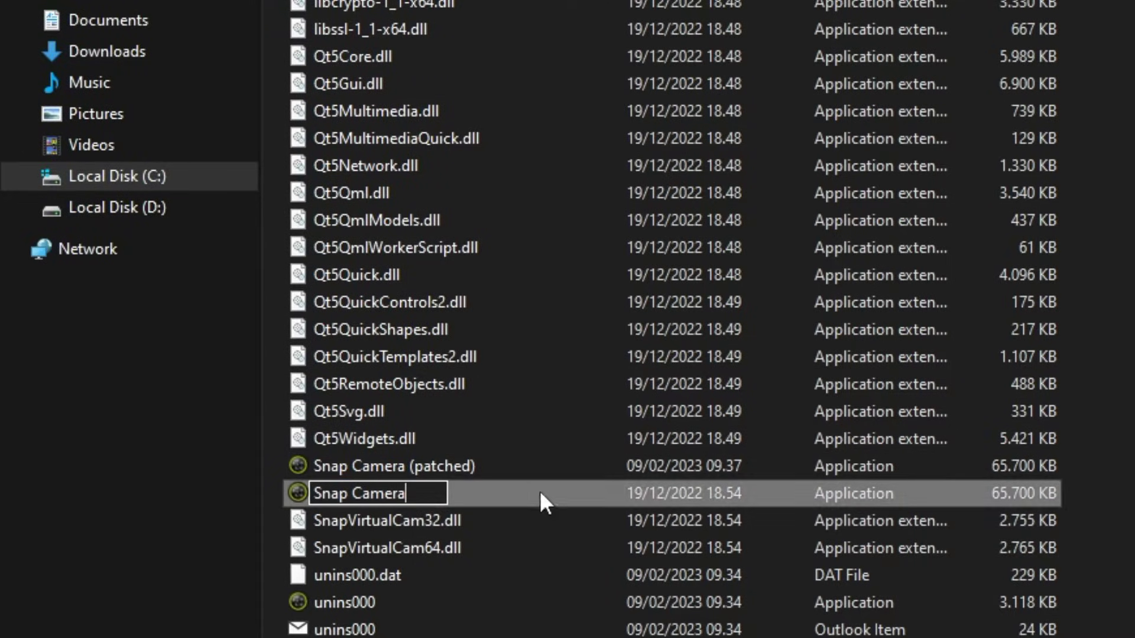
type("lama")
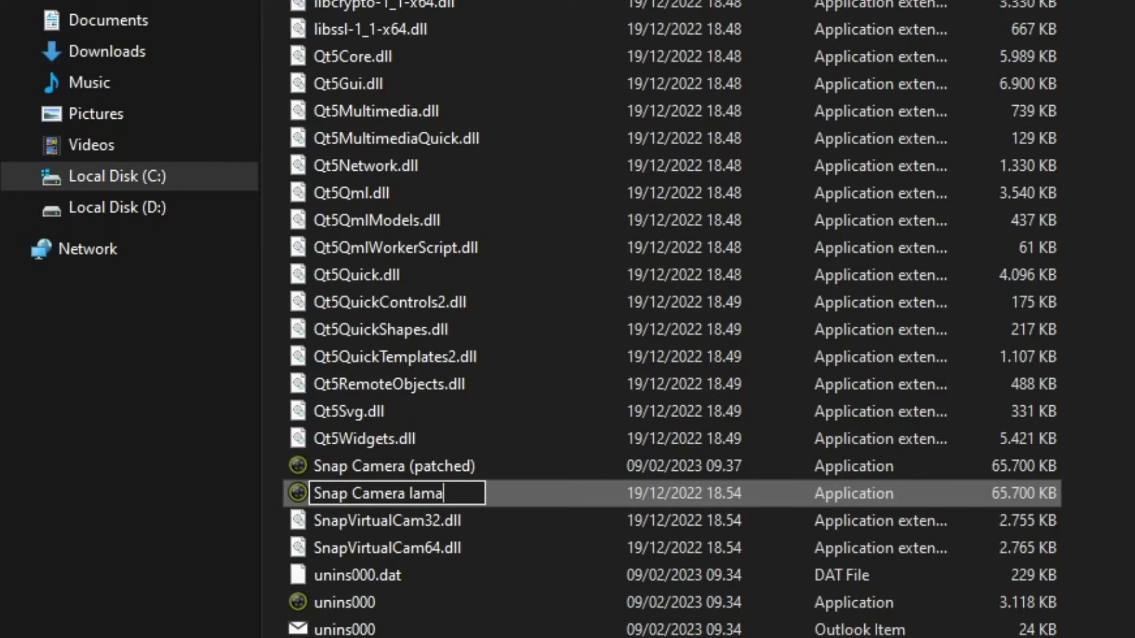
key("Return")
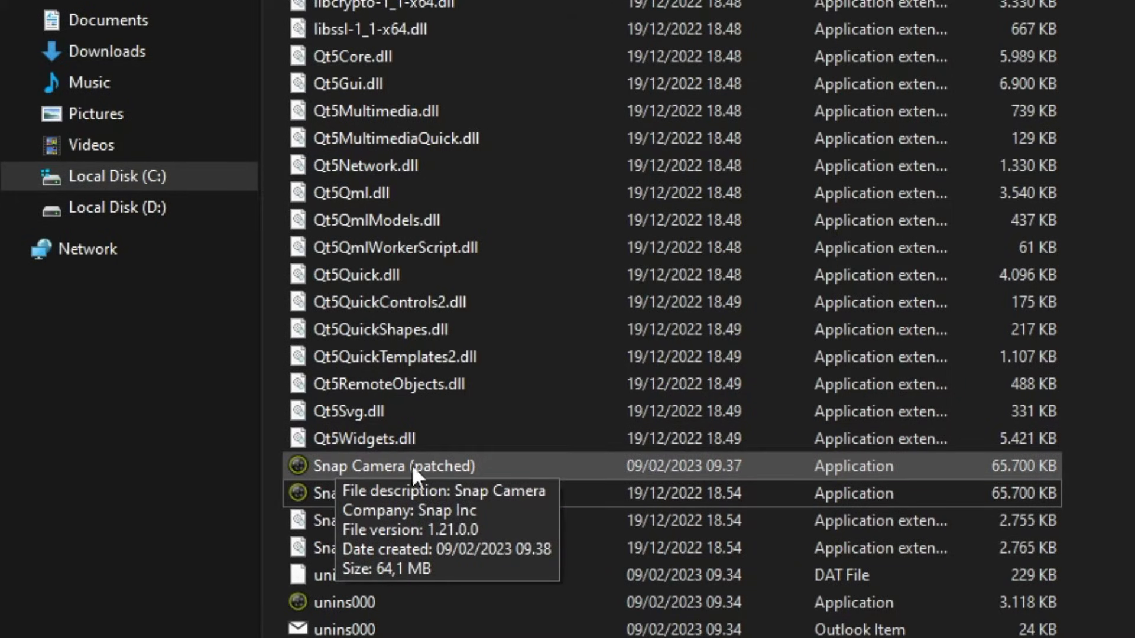
- Rename the Snap Camera (patched) application as "Snap Camera" by removing the "(patched)" suffix
right_click(476, 465)
left_click(205, 403)
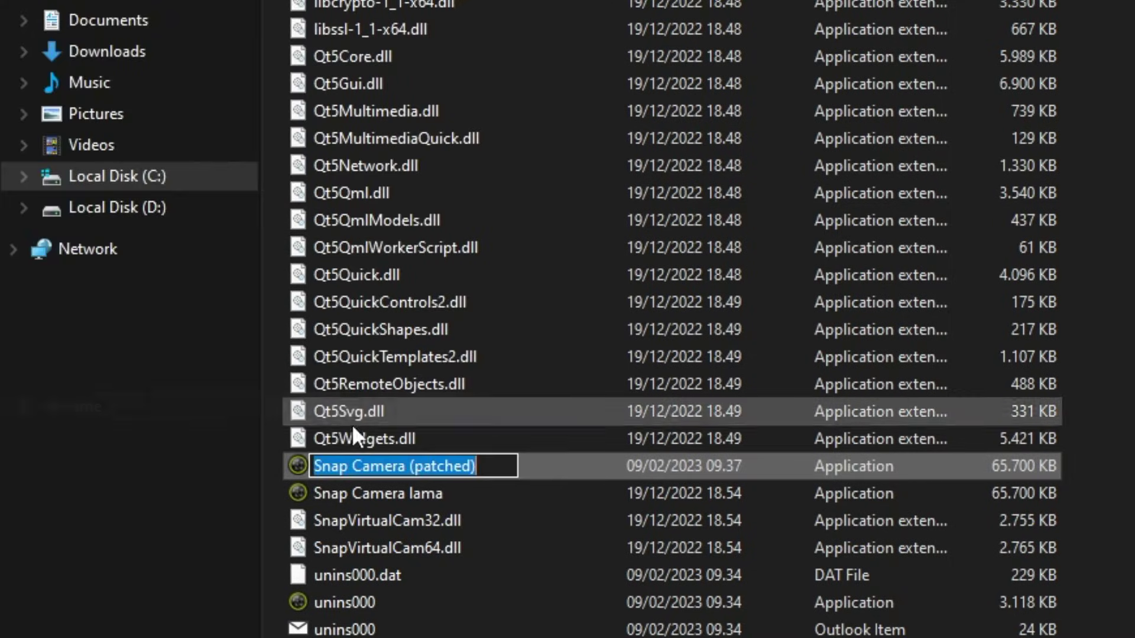
left_click(482, 466)
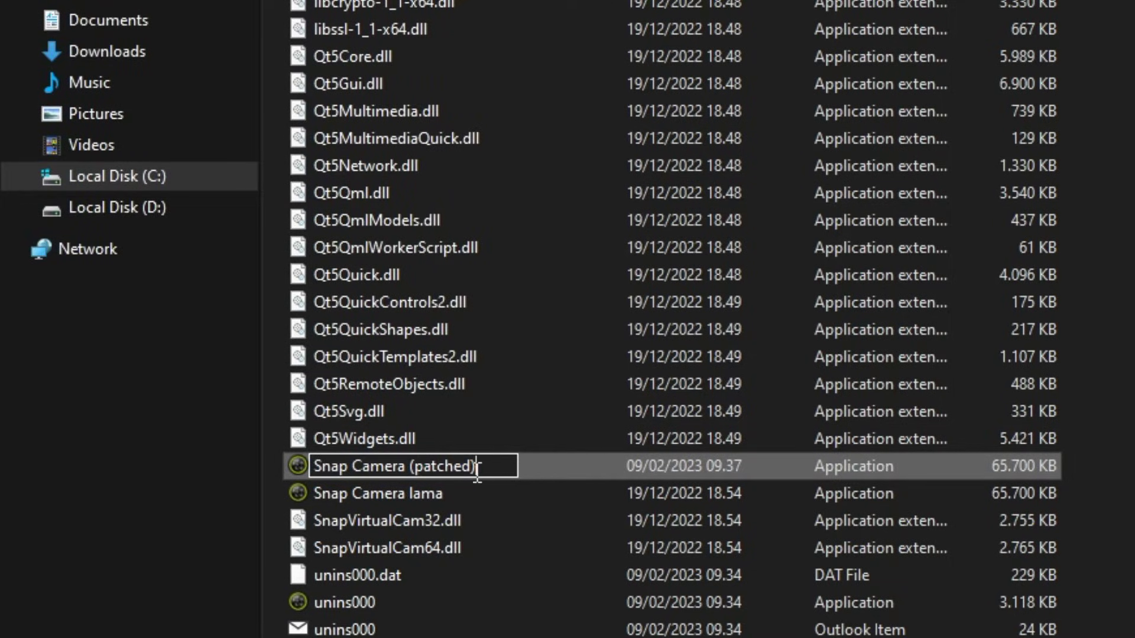
left_click_drag(482, 466, 425, 470)
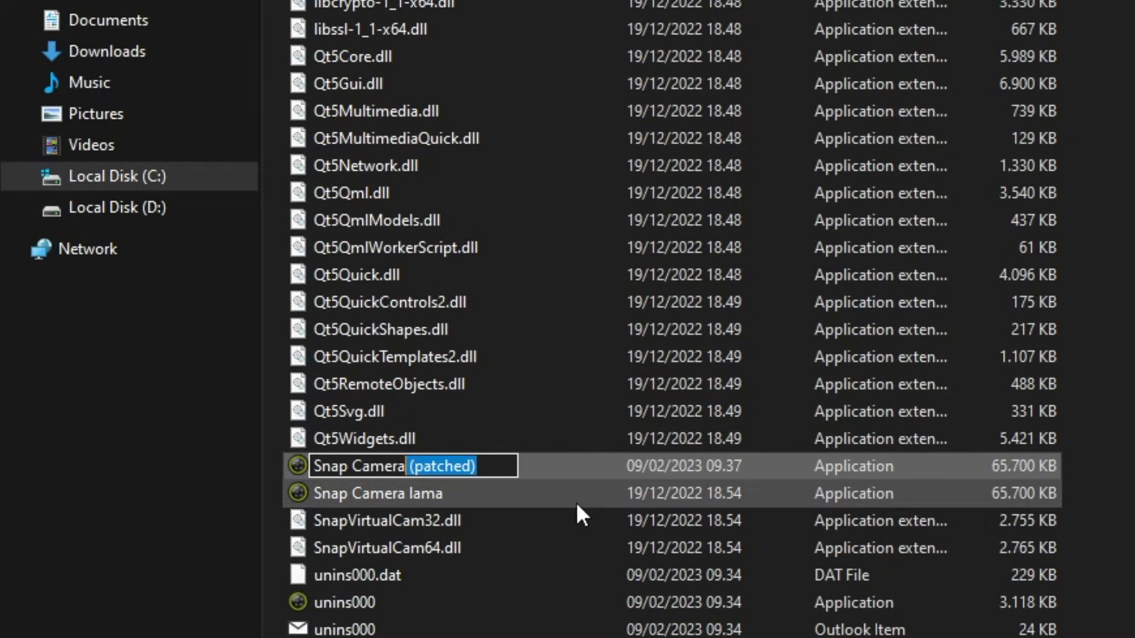
key("BackSpace")
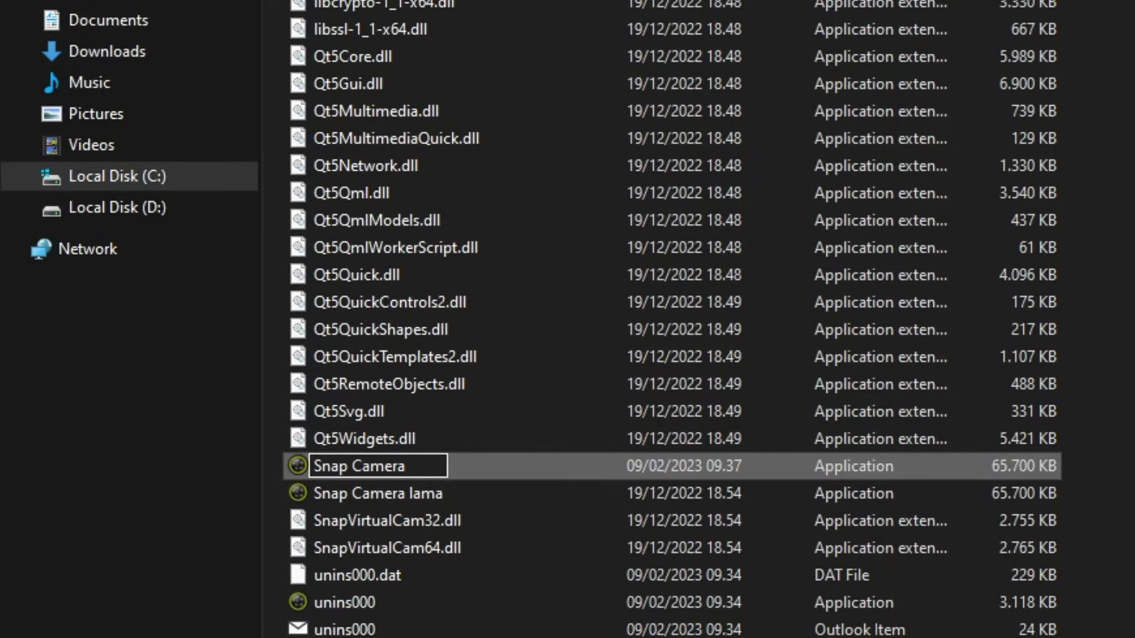
key("Return")
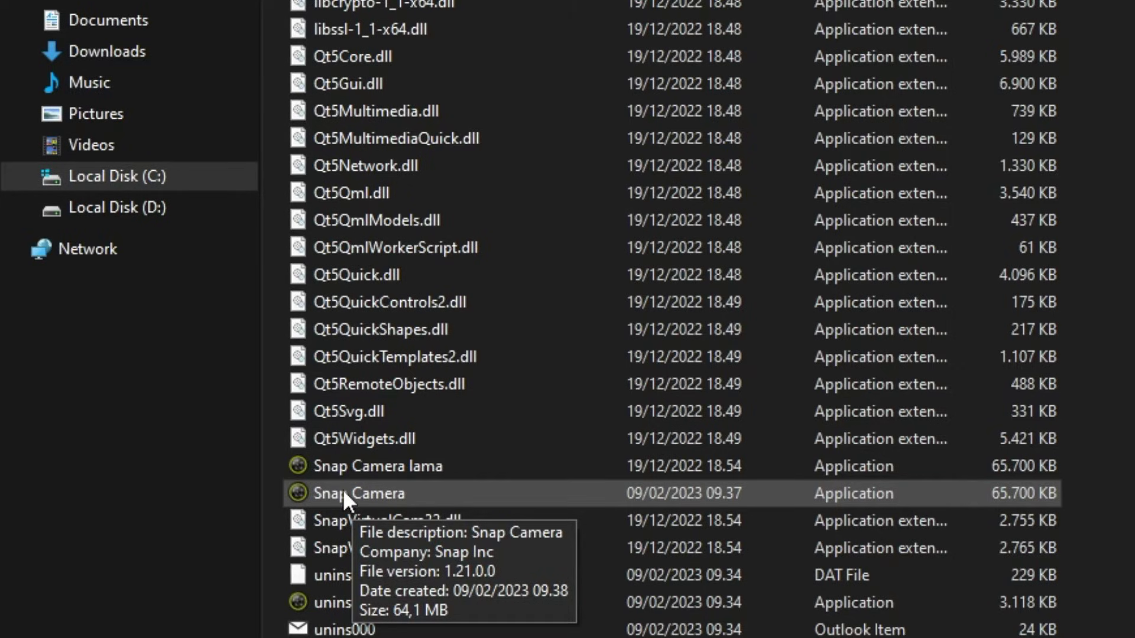
- Launch the patched Snap Camera application, complete its welcome pages, and browse the featured lenses and categories
double_click(388, 494)
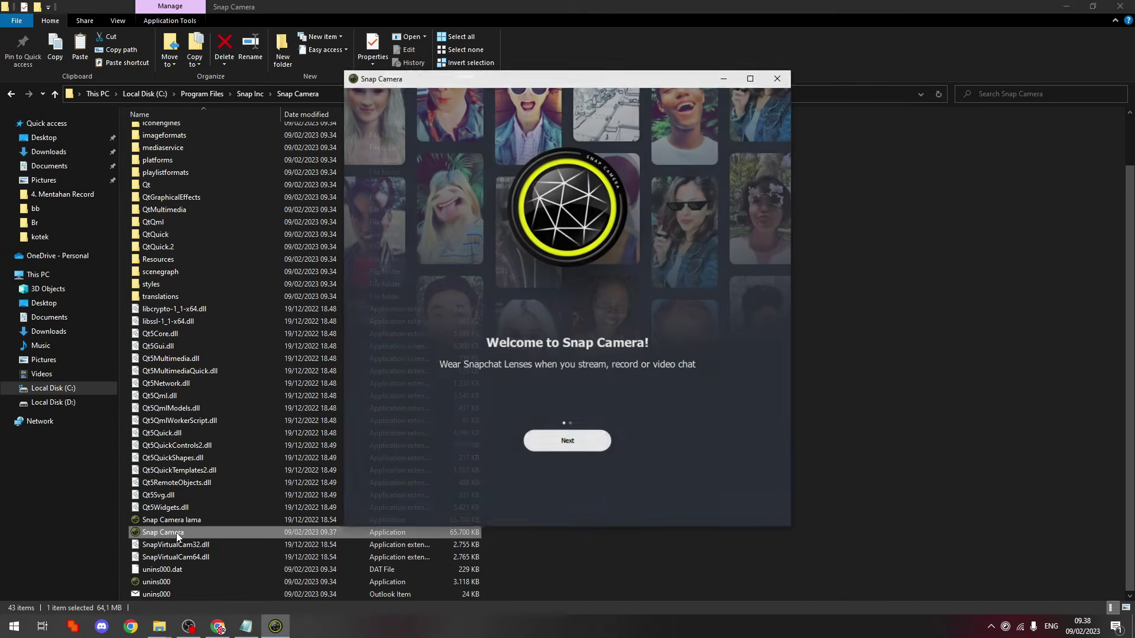
left_click(559, 449)
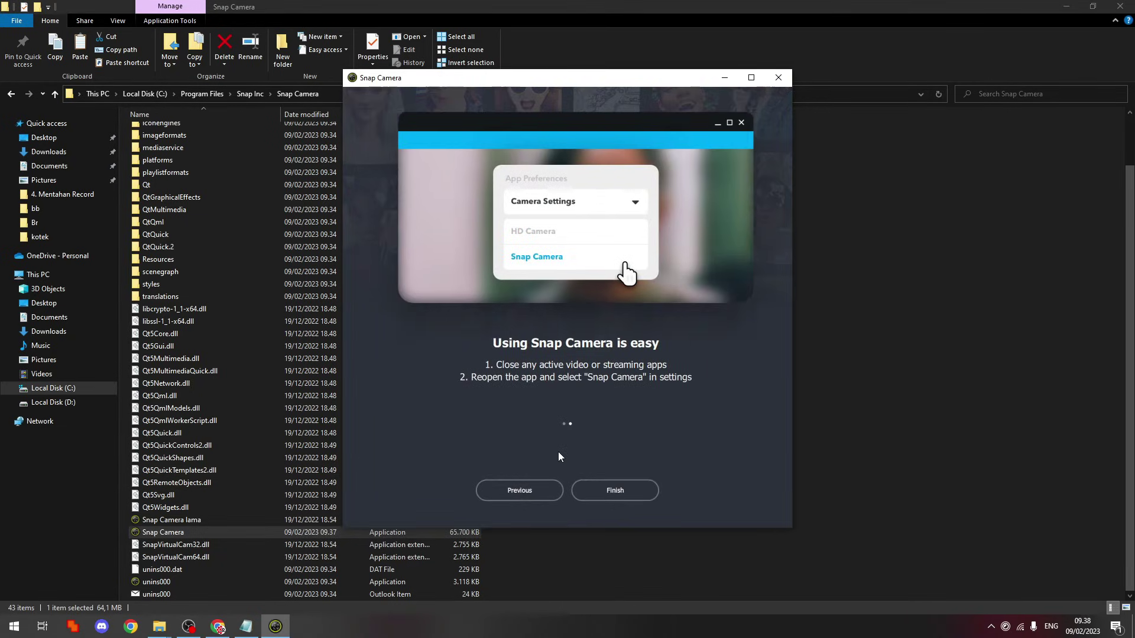
left_click(597, 490)
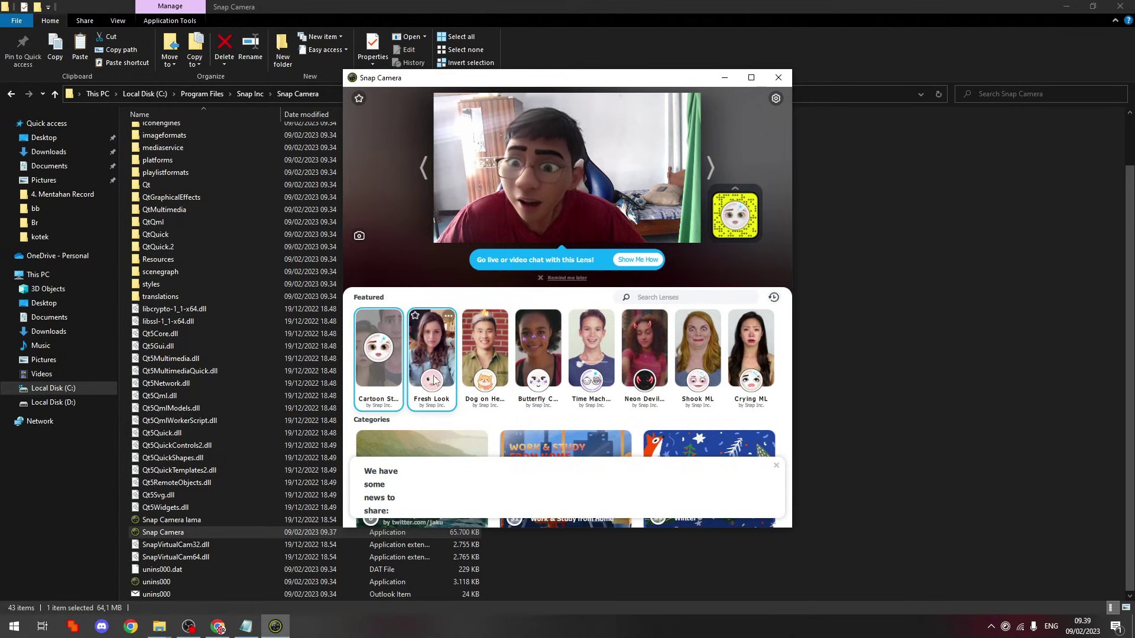
scroll(434, 361, "down", 1)
scroll(561, 357, "down", 2)
scroll(562, 357, "up", 2)
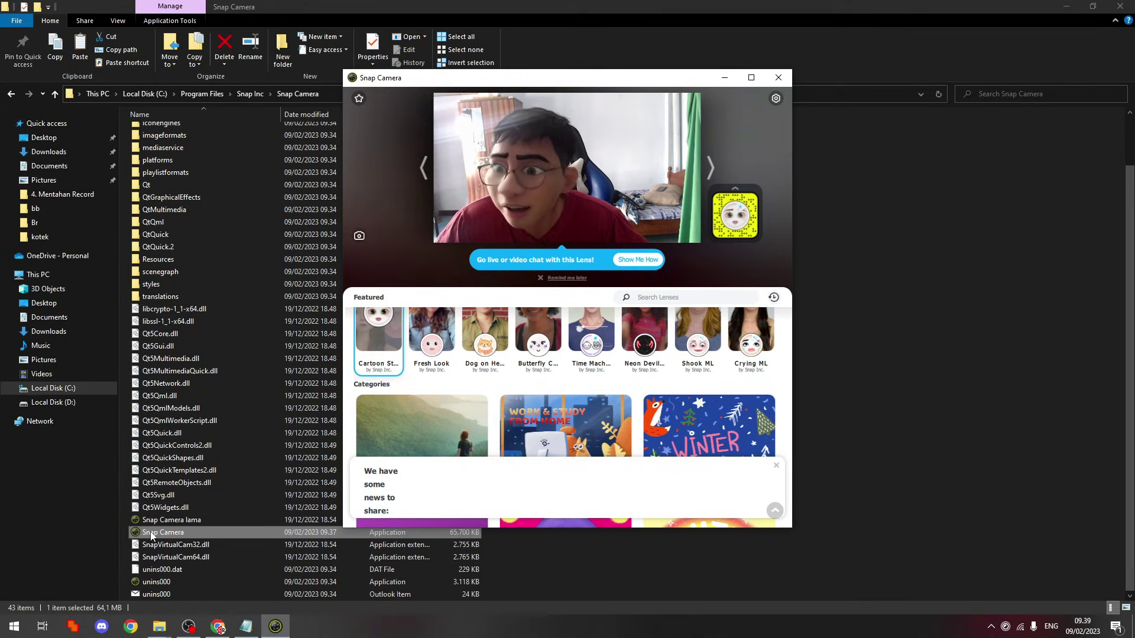
- Close Snap Camera, minimize the File Explorer windows, and reopen Snap Camera from its desktop shortcut
left_click(778, 78)
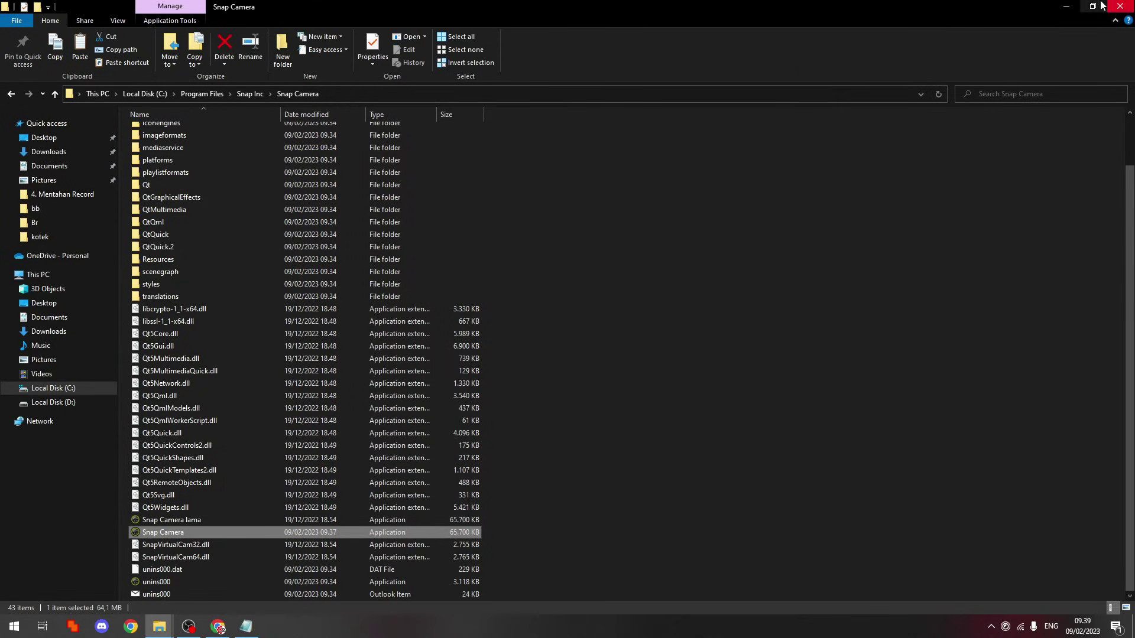
left_click(1065, 5)
left_click(1064, 6)
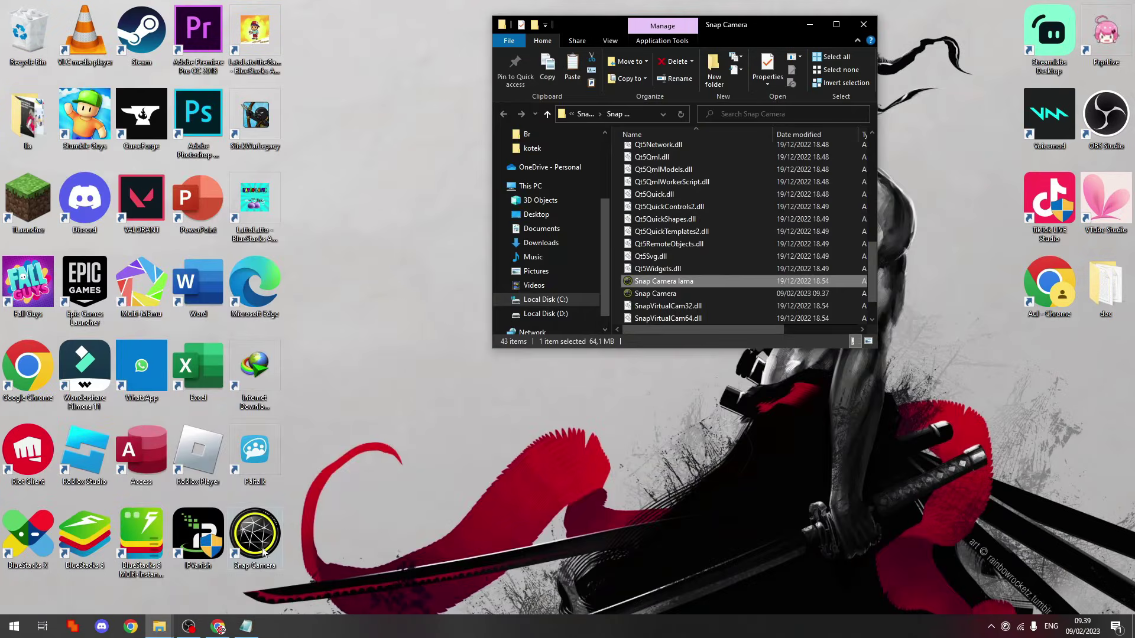
left_click(809, 25)
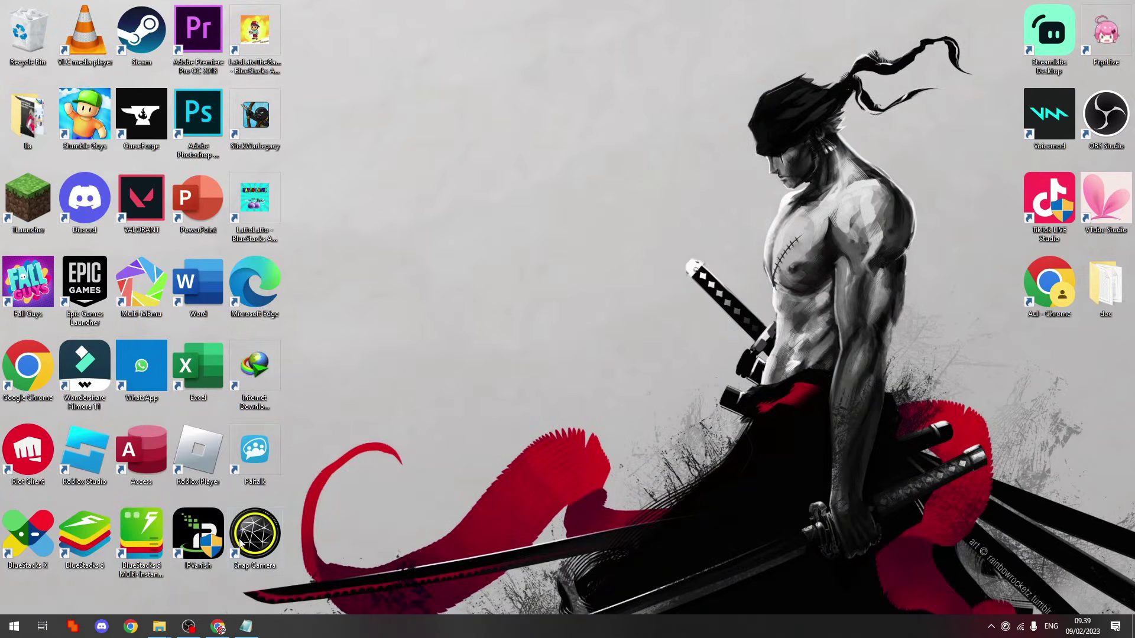
double_click(272, 544)
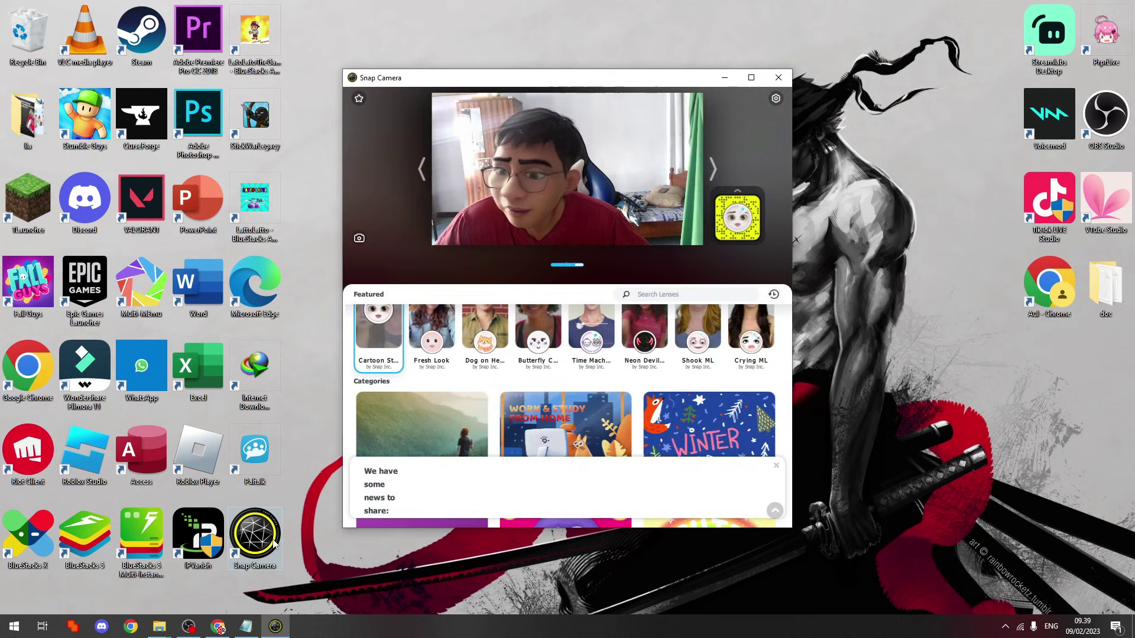